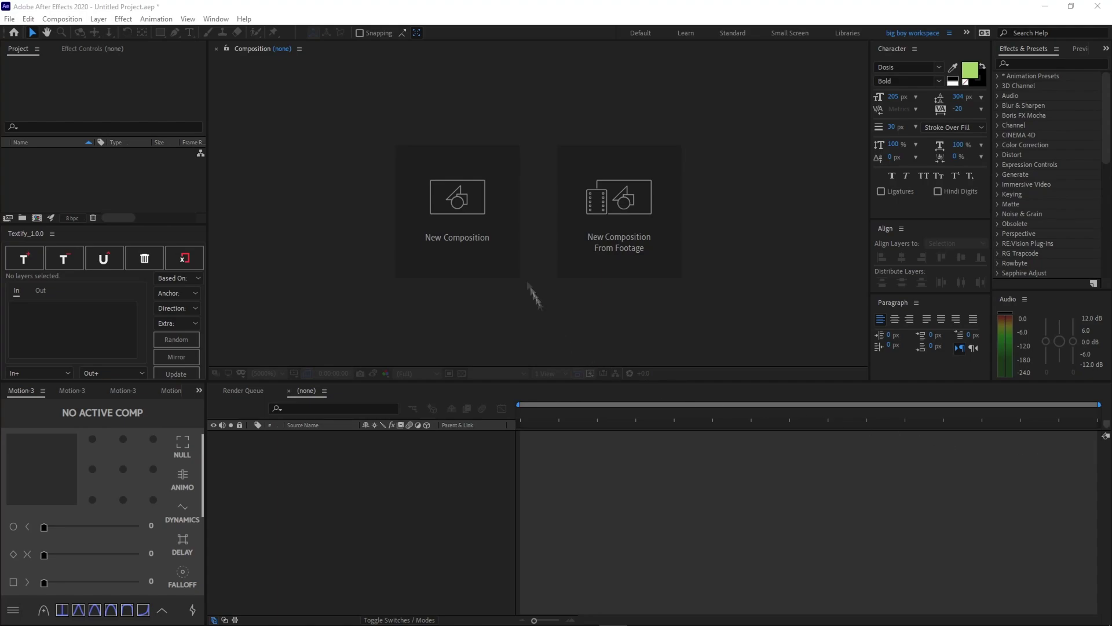
Step: Make a new composition named SubtitleTUTORIAL at 1920×1080, 60 fps, 10 seconds and confirm it
left_click(498, 261)
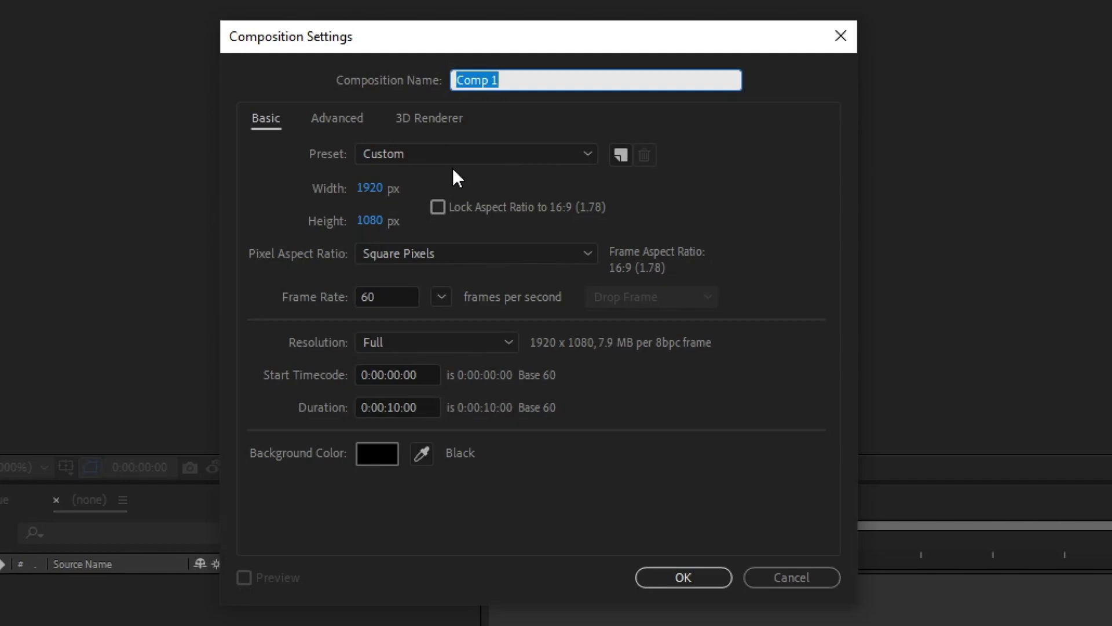
type("SubtitleTUTORIAL")
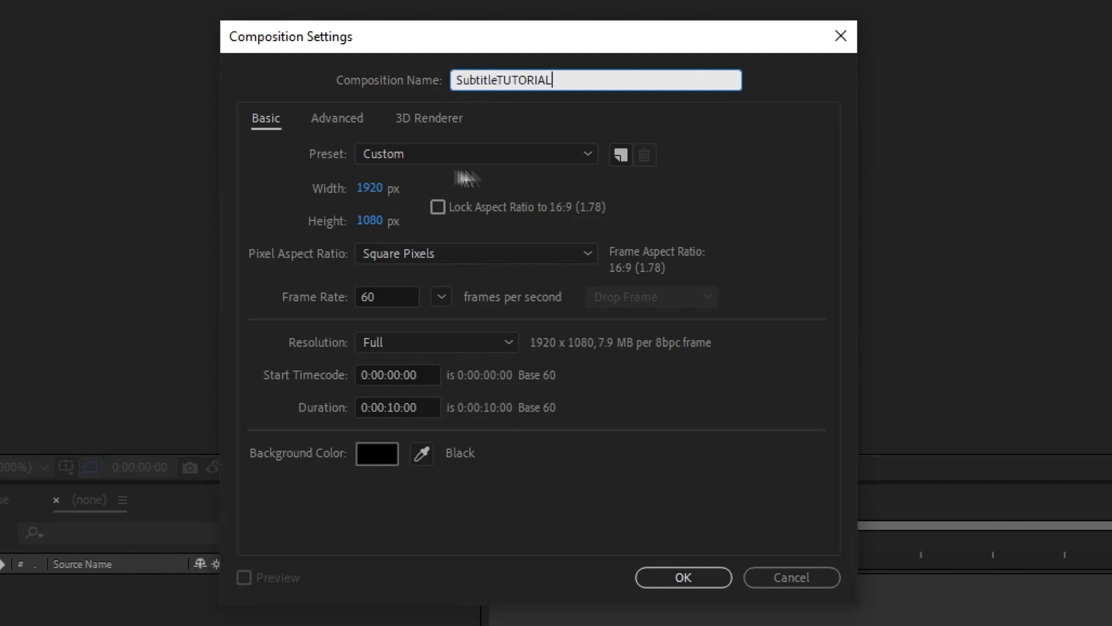
left_click(253, 261)
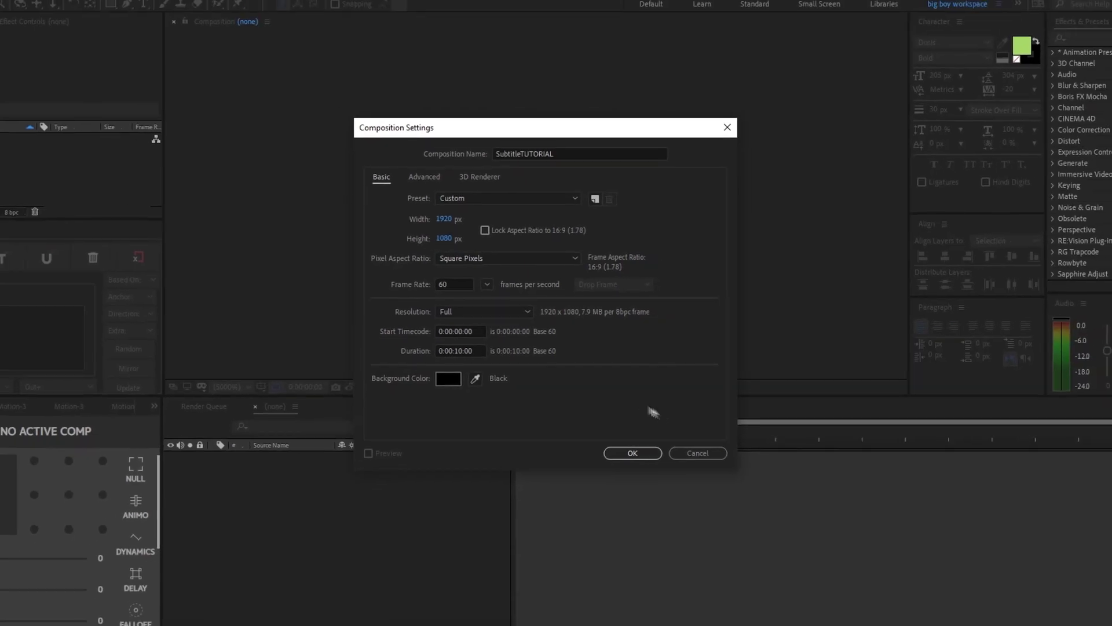
left_click(633, 453)
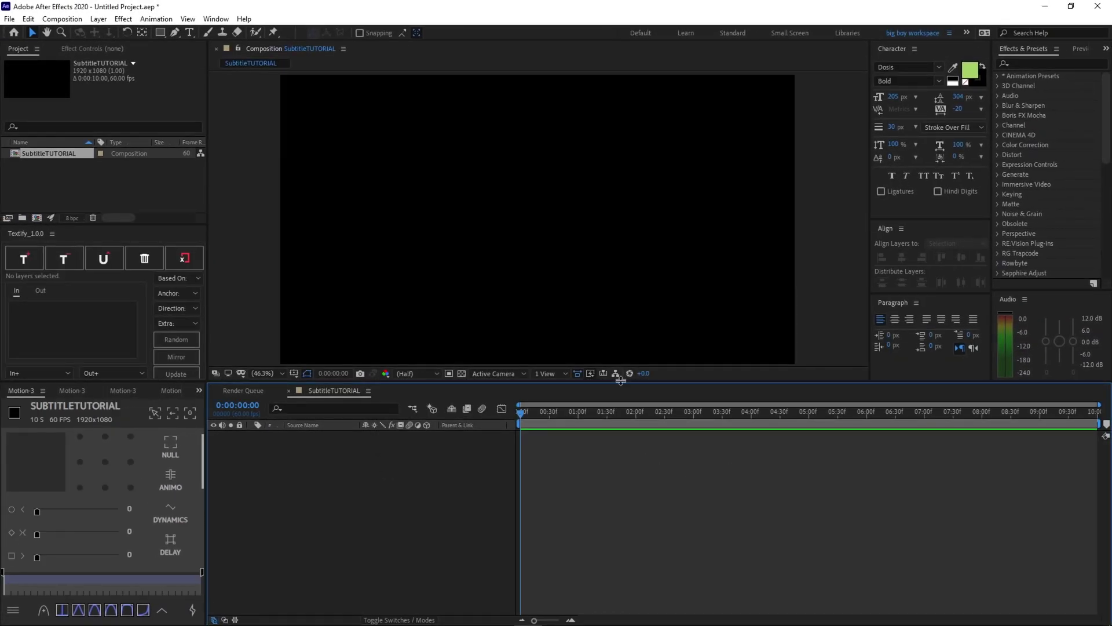
Step: Create a text layer in the viewer and type the subtitle 'welcome back to a…'
key("ctrl+t")
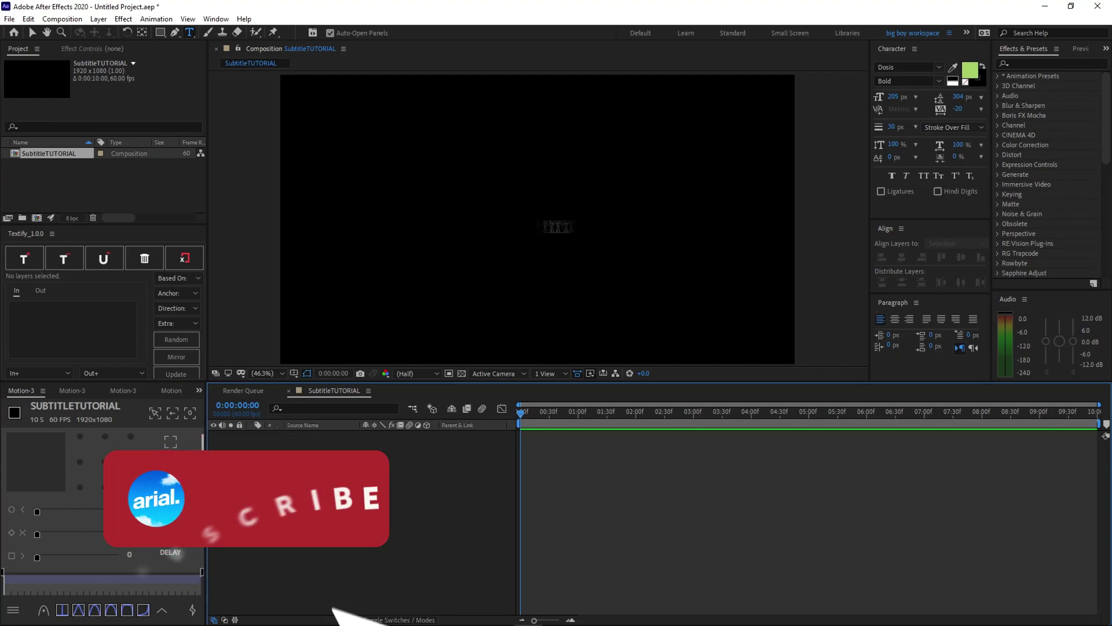
left_click(526, 226)
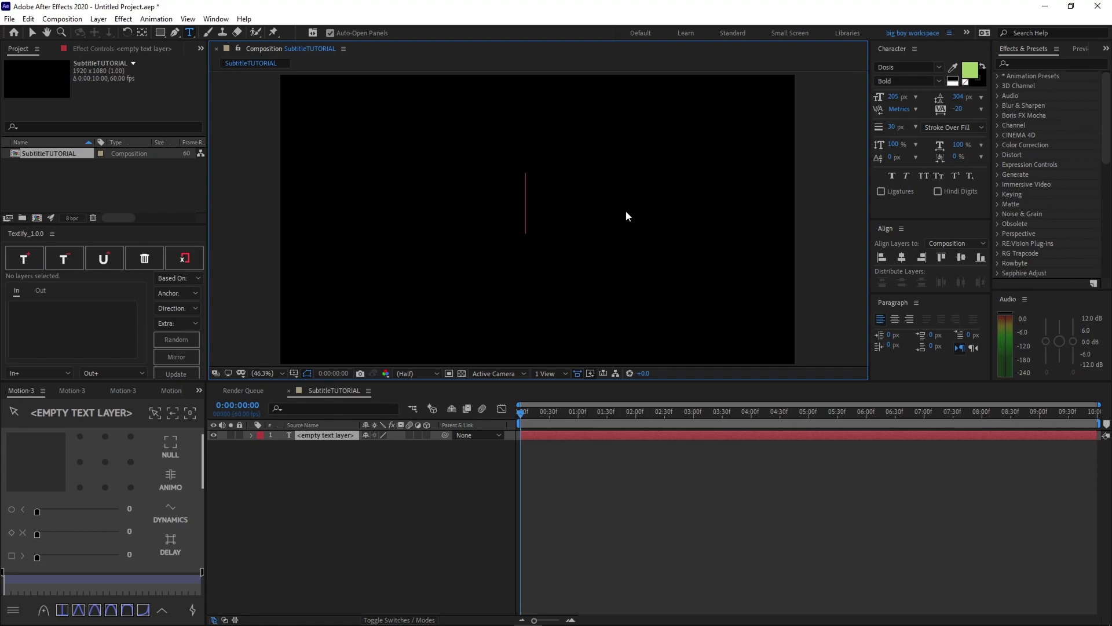
type("welcome back to a")
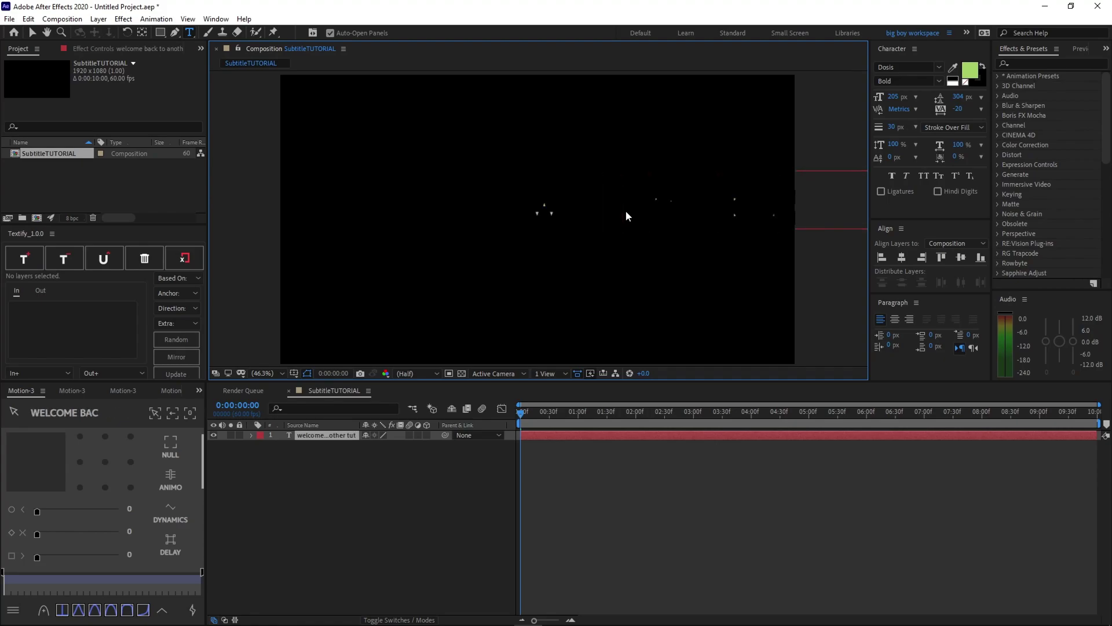
Step: Make the subtitle's fill colour white
key("ctrl+a")
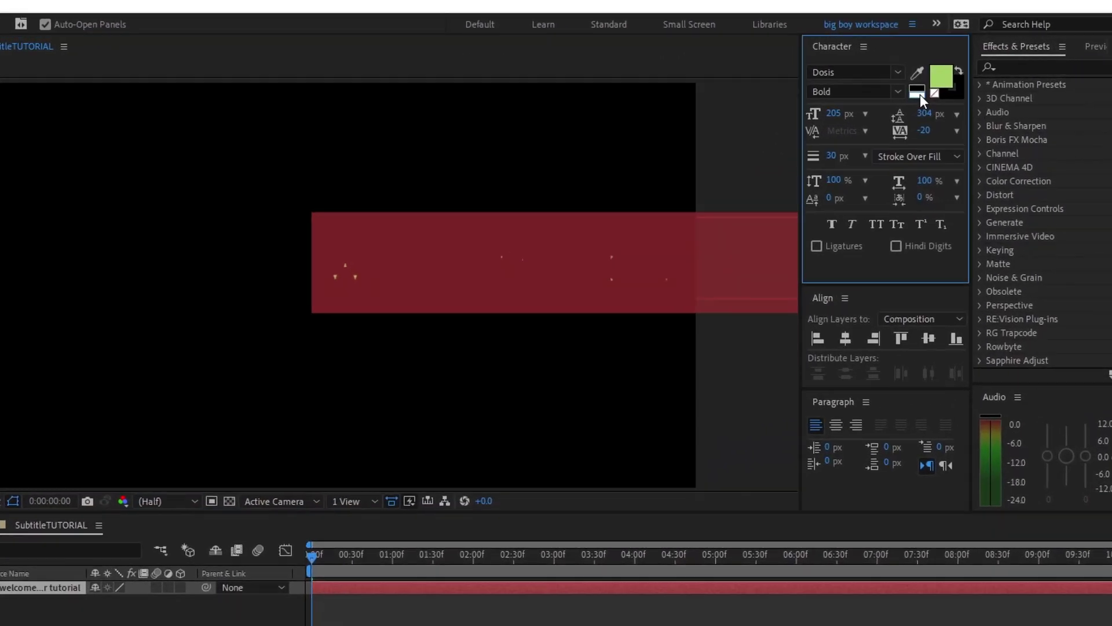
left_click(953, 81)
key("ctrl+shift+a")
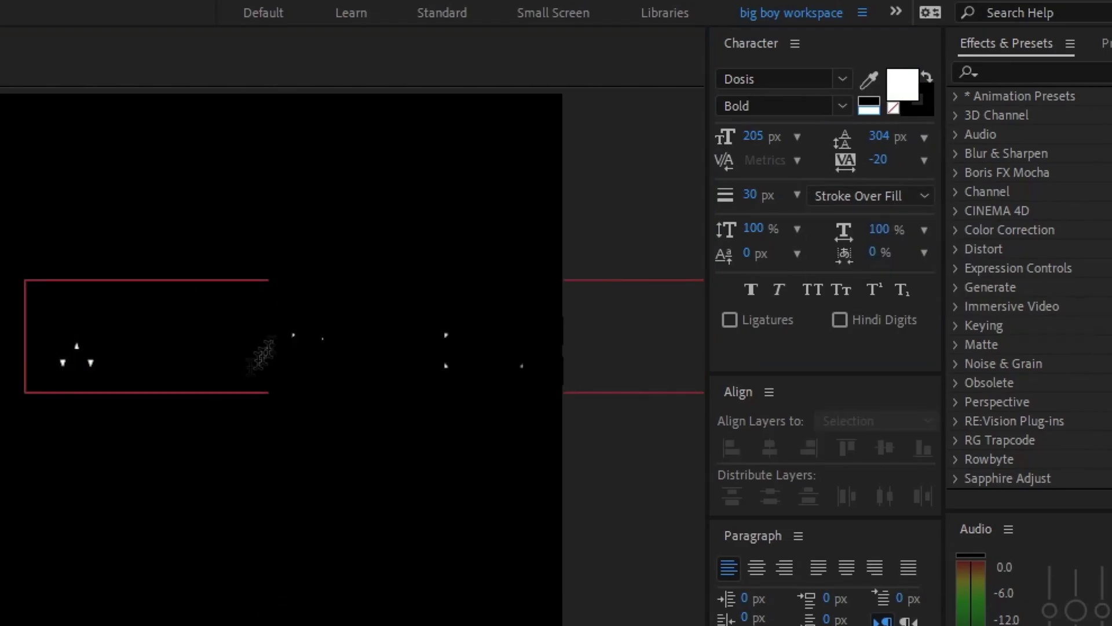
Step: Set the text to Fill Over Stroke with a 0 px stroke width
left_click(259, 348)
left_click_drag(260, 348, 632, 332)
left_click(849, 199)
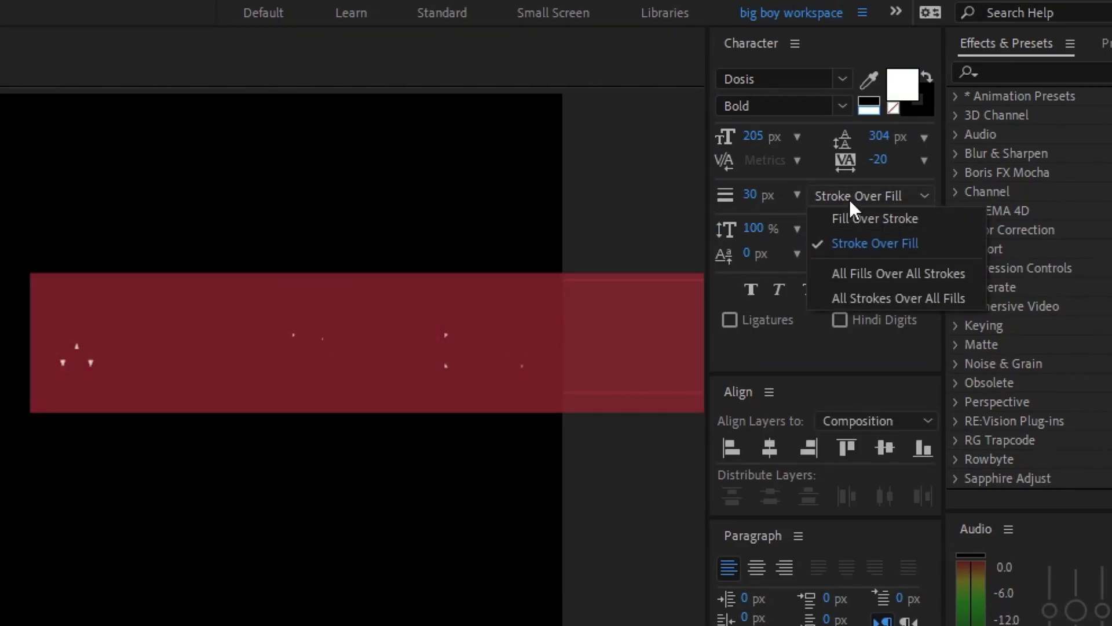
left_click(889, 222)
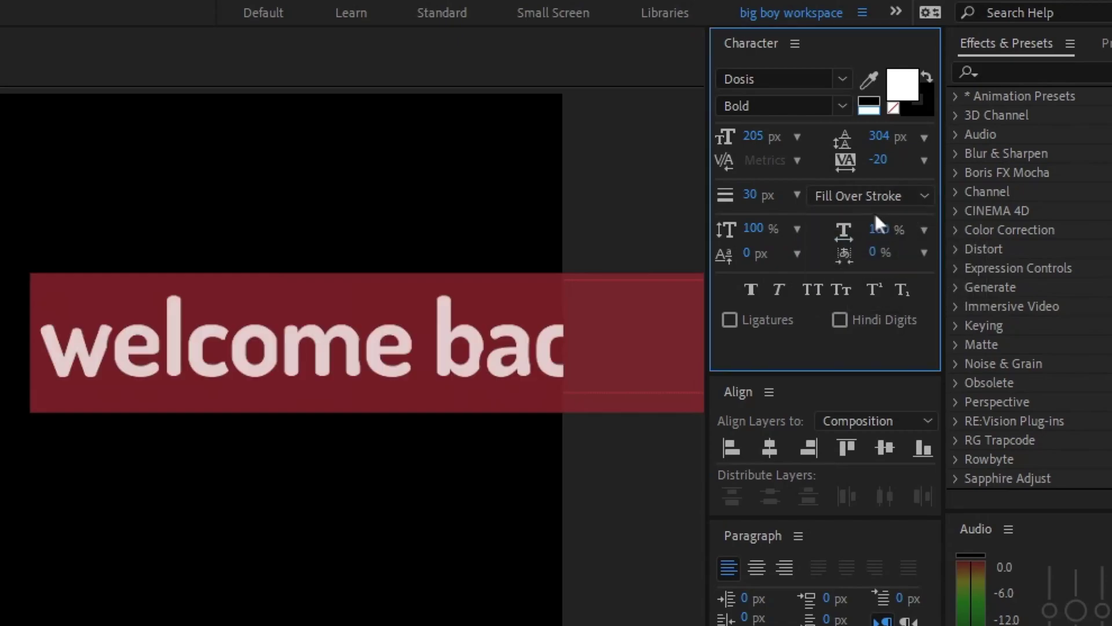
left_click(755, 196)
type("0")
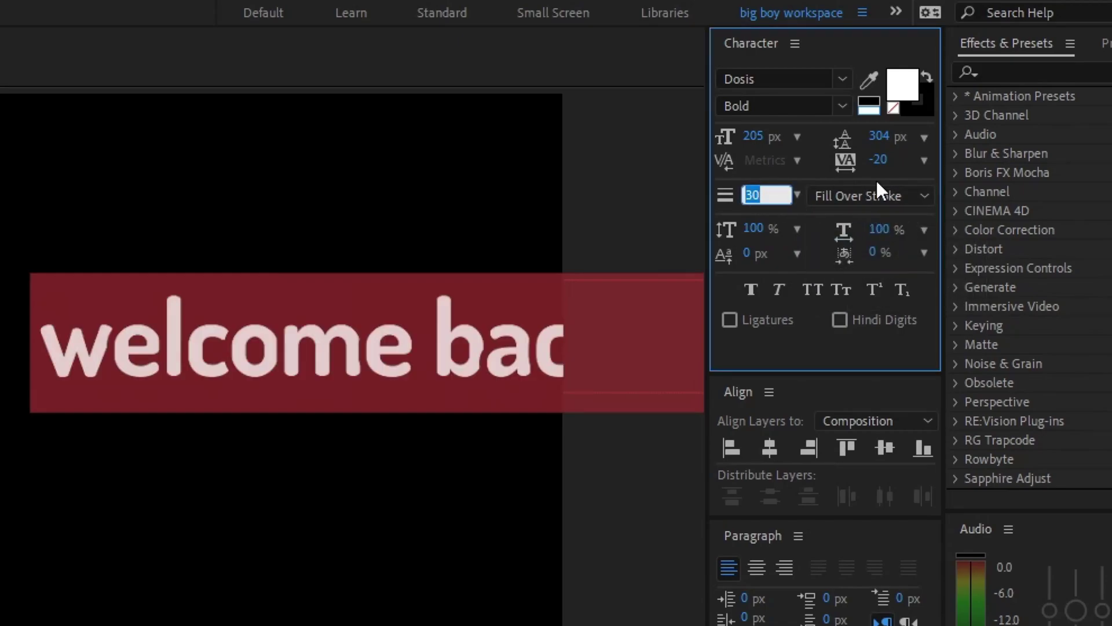
key("Return")
Step: Reduce the font size to 76 px and centre-justify the subtitle
left_click_drag(753, 137, 644, 163)
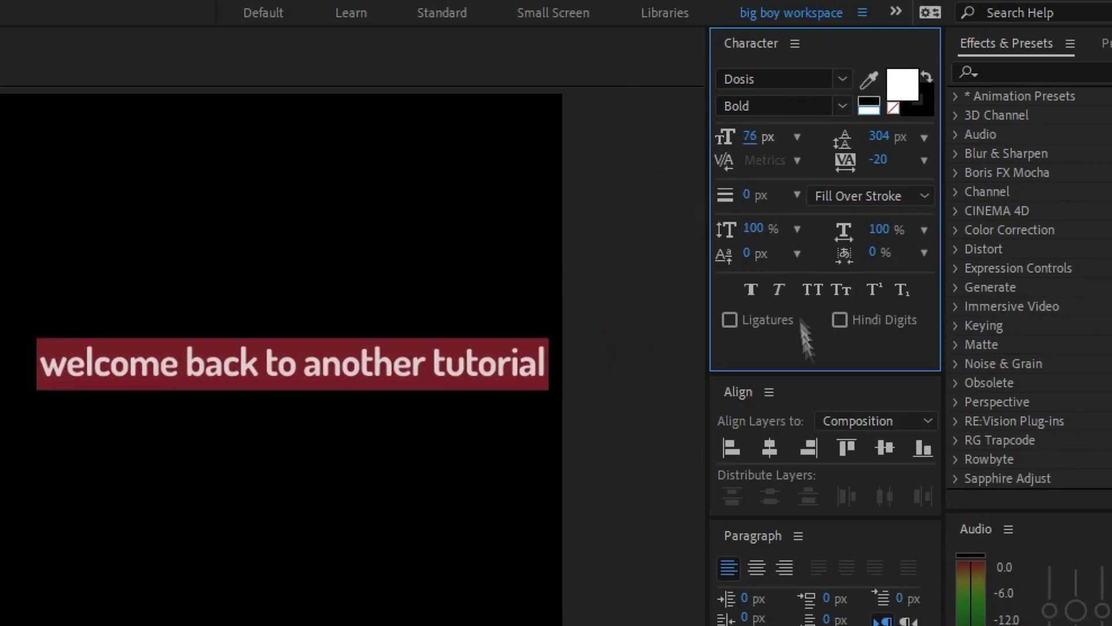
left_click(763, 565)
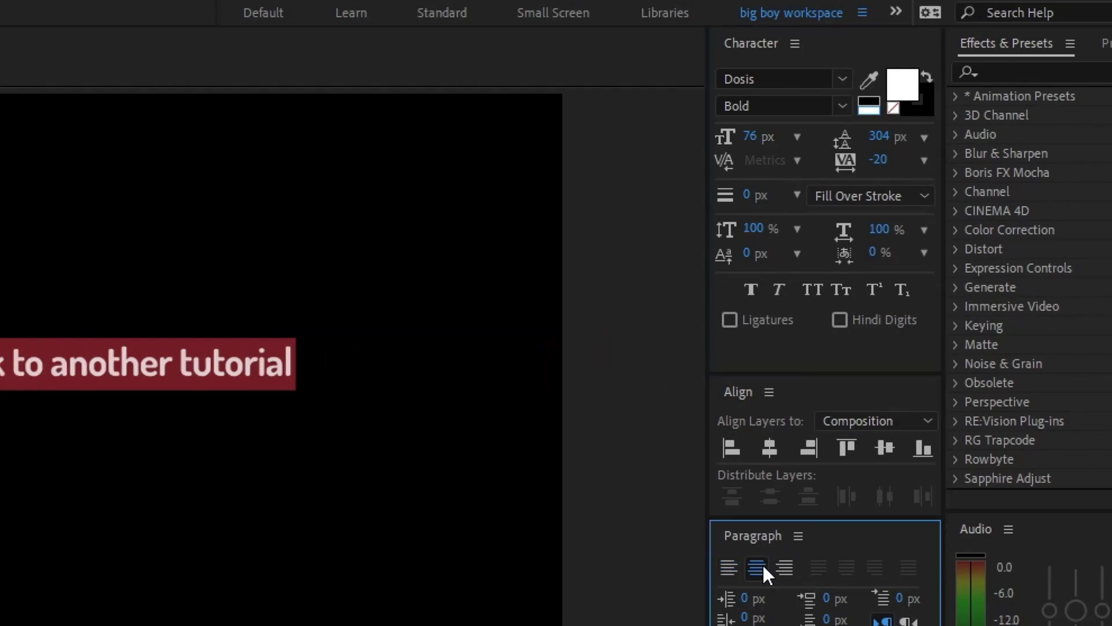
left_click(16, 385)
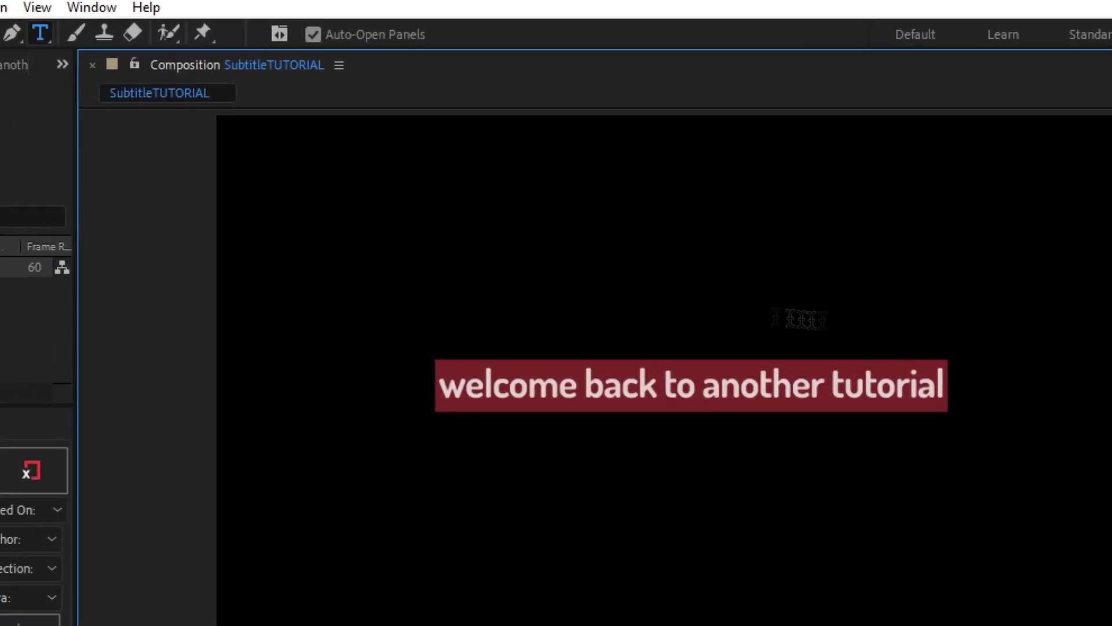
Step: Open and dismiss the Window menu, committing the white subtitle edit
left_click(92, 7)
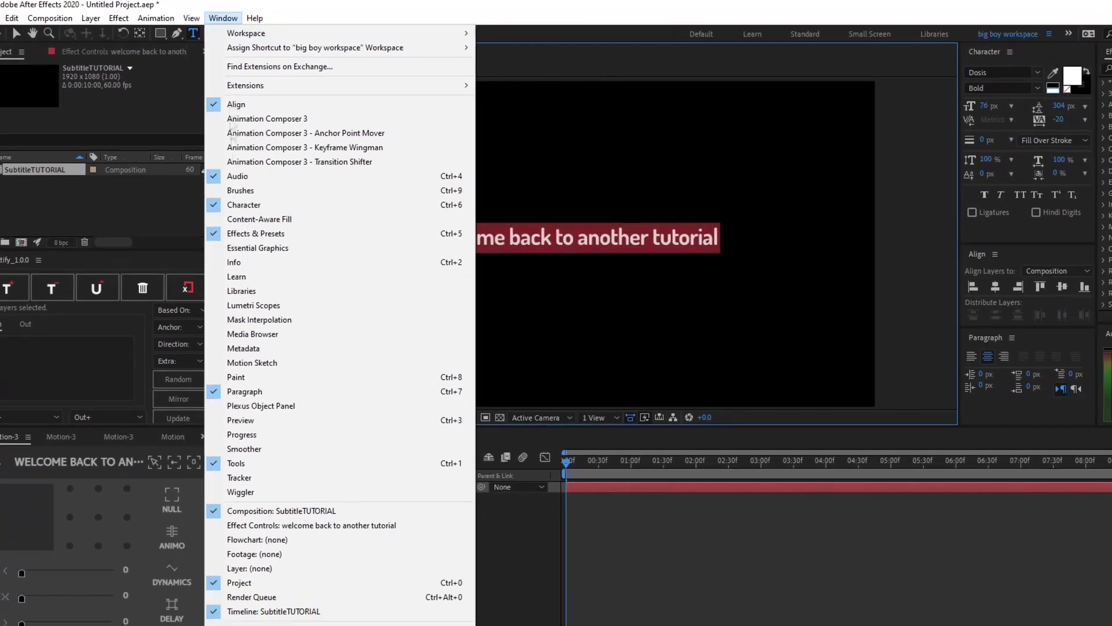
left_click(731, 532)
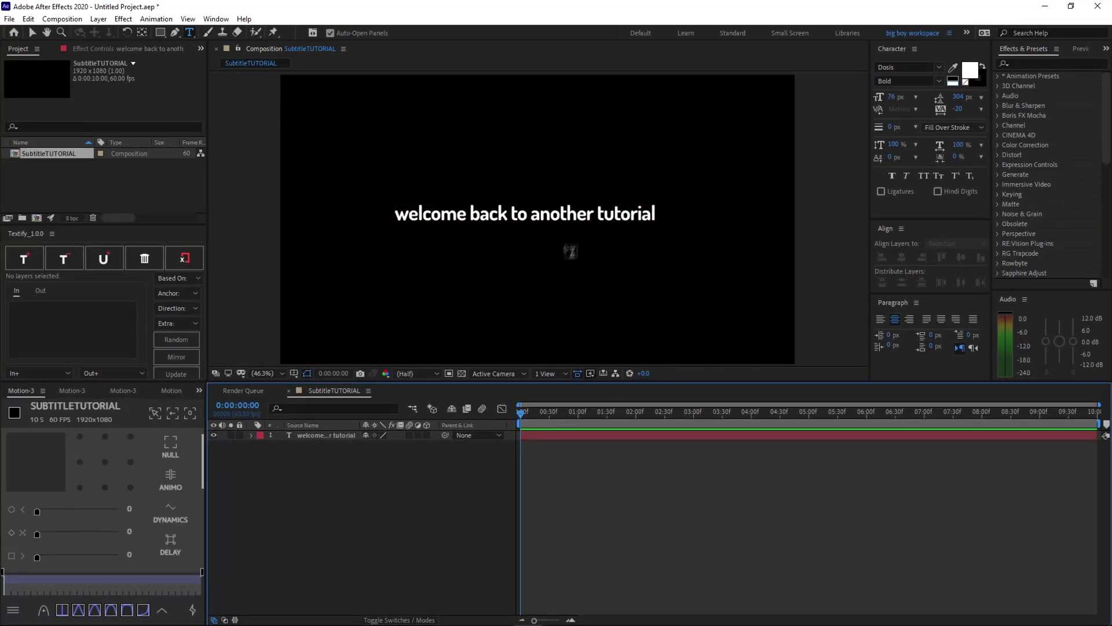
Step: Select the subtitle layer and align it to the composition's horizontal centre
triple_click(573, 215)
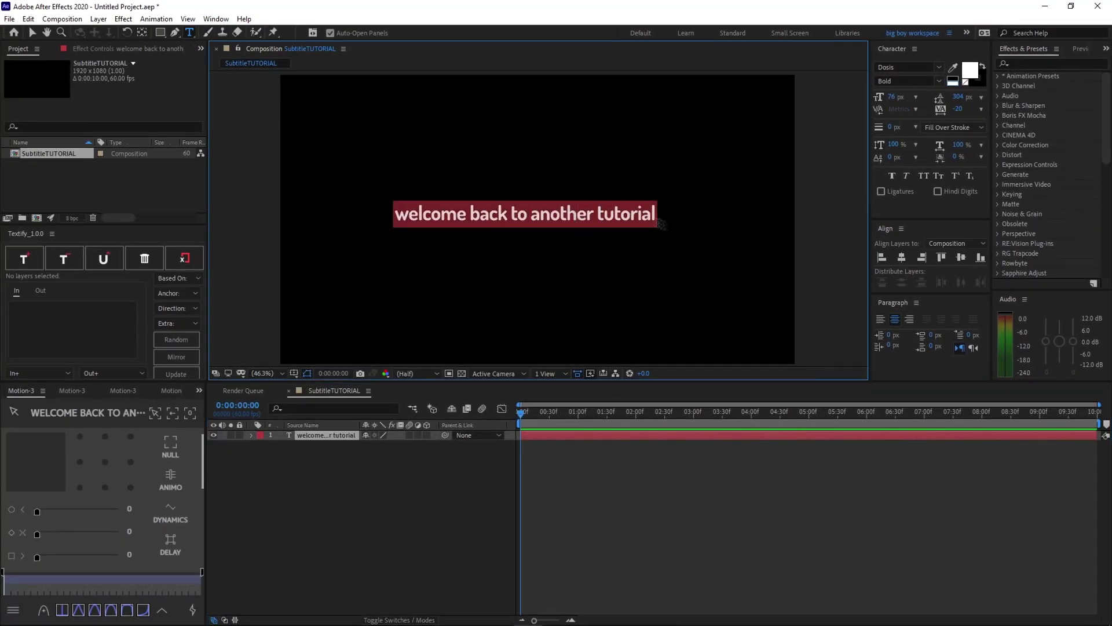
left_click(903, 257)
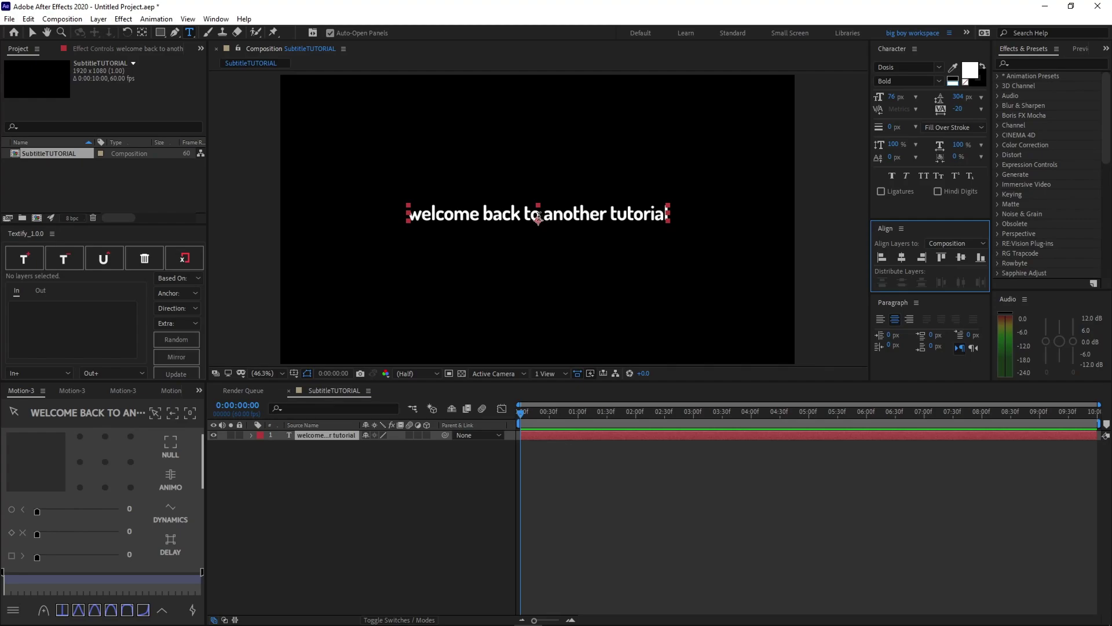
Step: Move the subtitle's anchor point to the vertical centre of the text
scroll(539, 217, "up", 3)
scroll(538, 218, "down", 2)
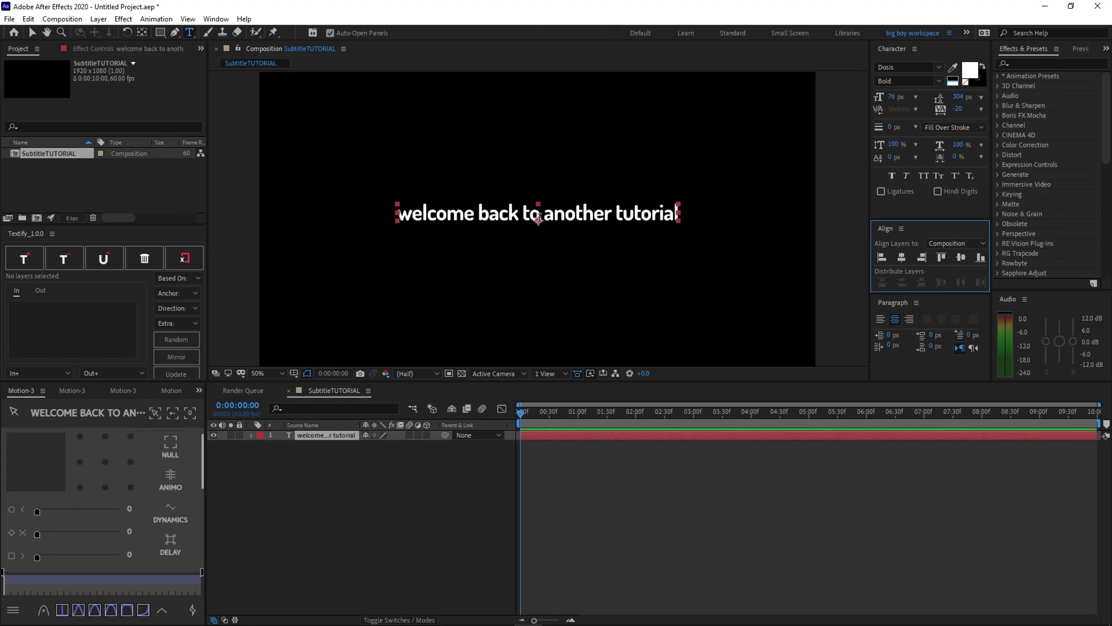
scroll(538, 219, "up", 2)
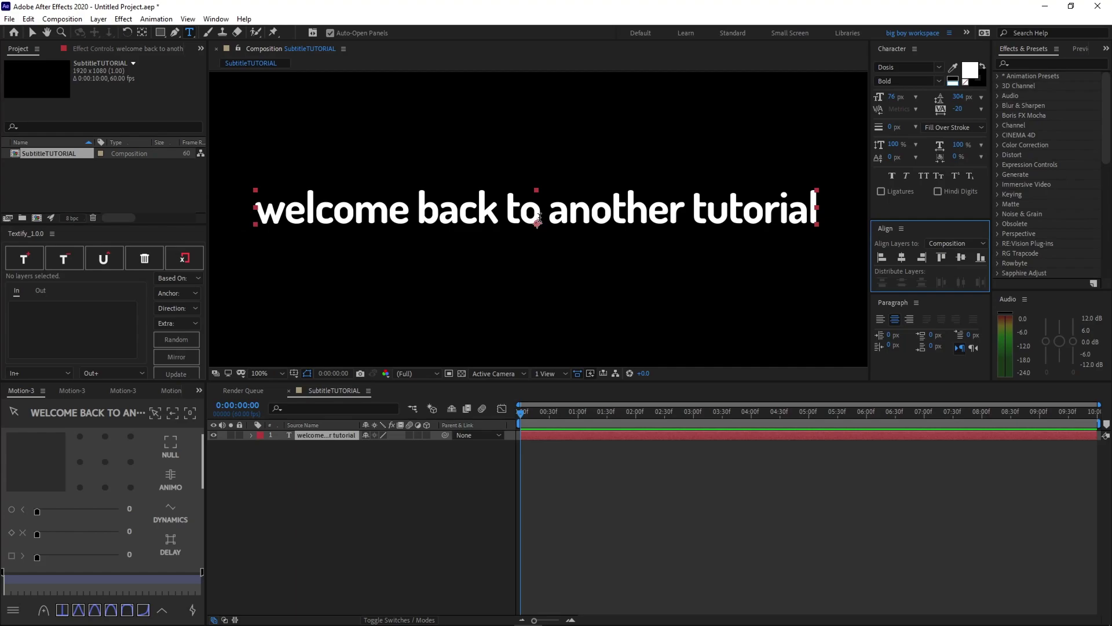
key("y")
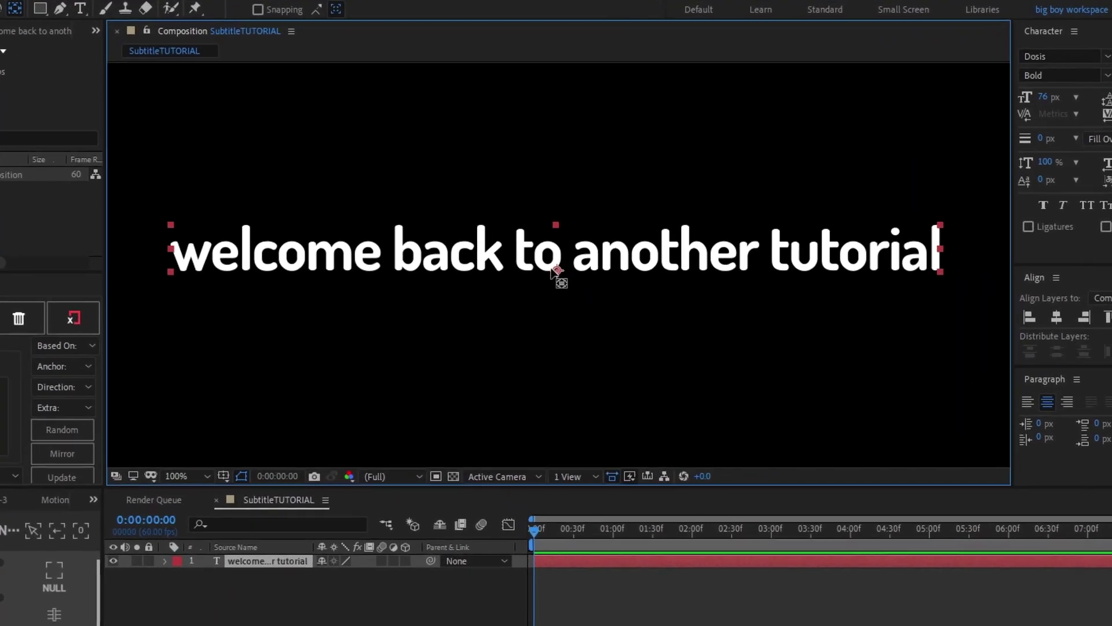
scroll(537, 224, "up", 4)
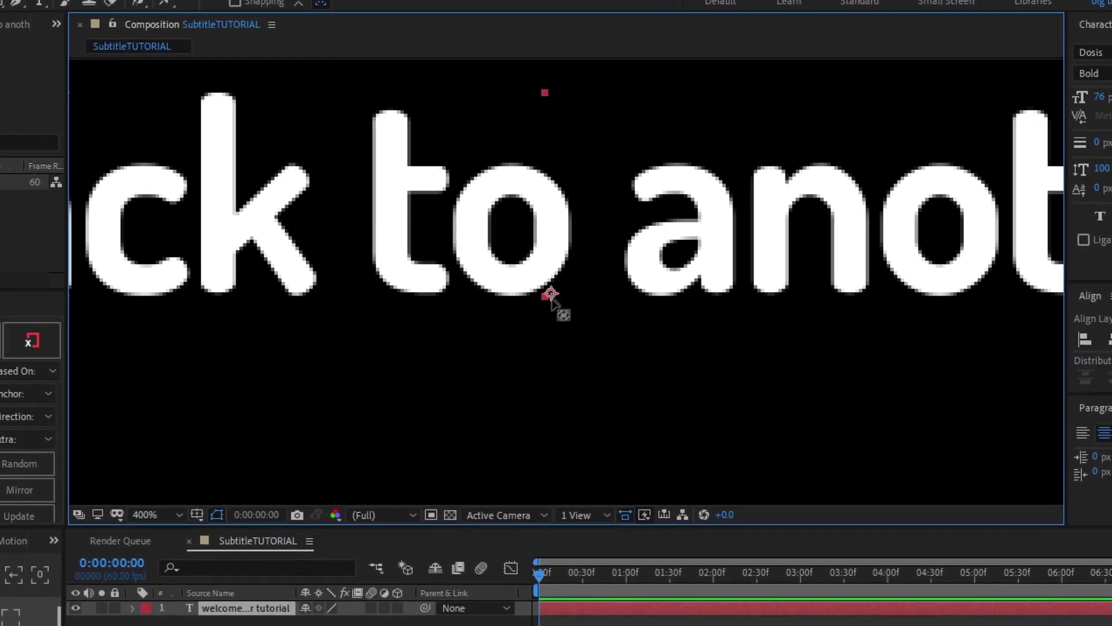
scroll(550, 294, "down", 4)
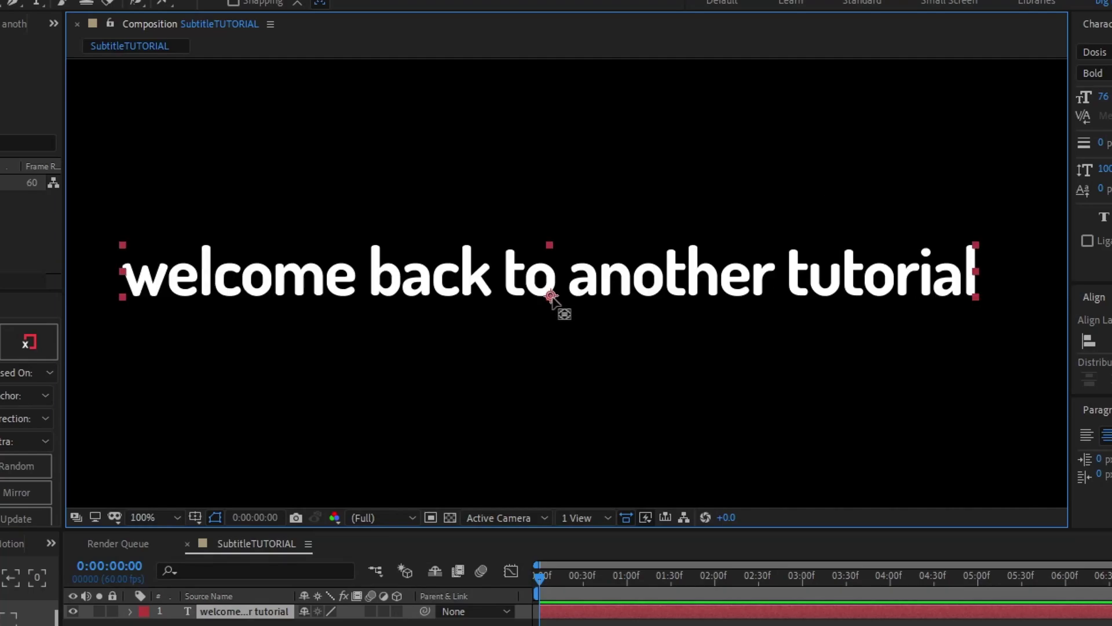
left_click_drag(552, 295, 557, 271)
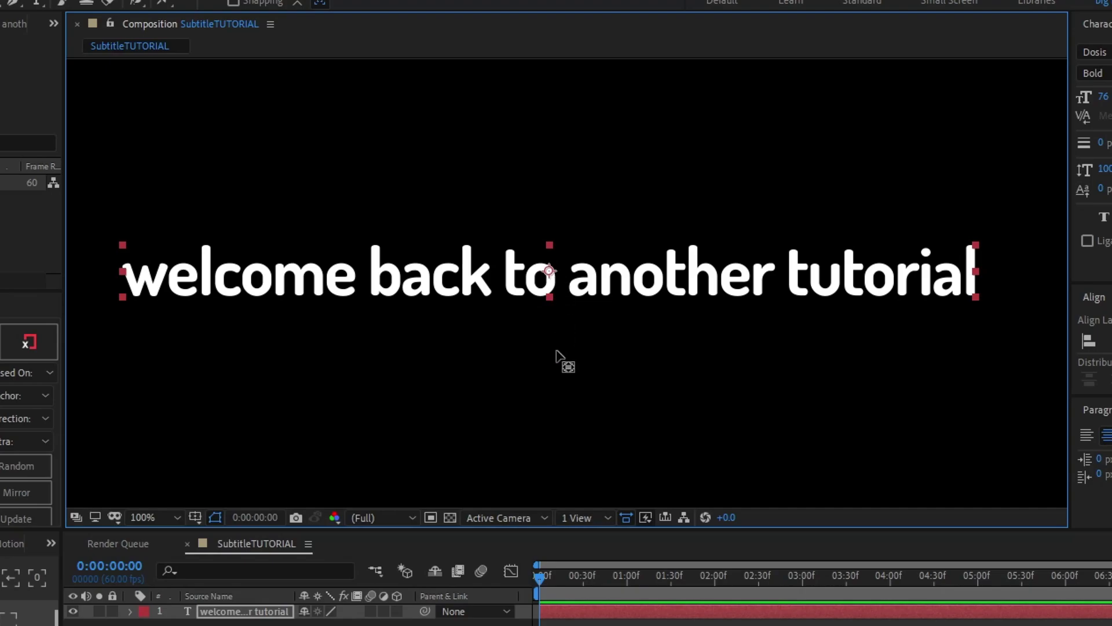
Step: Return to the Selection tool and set the viewer magnification to Fit
key("v")
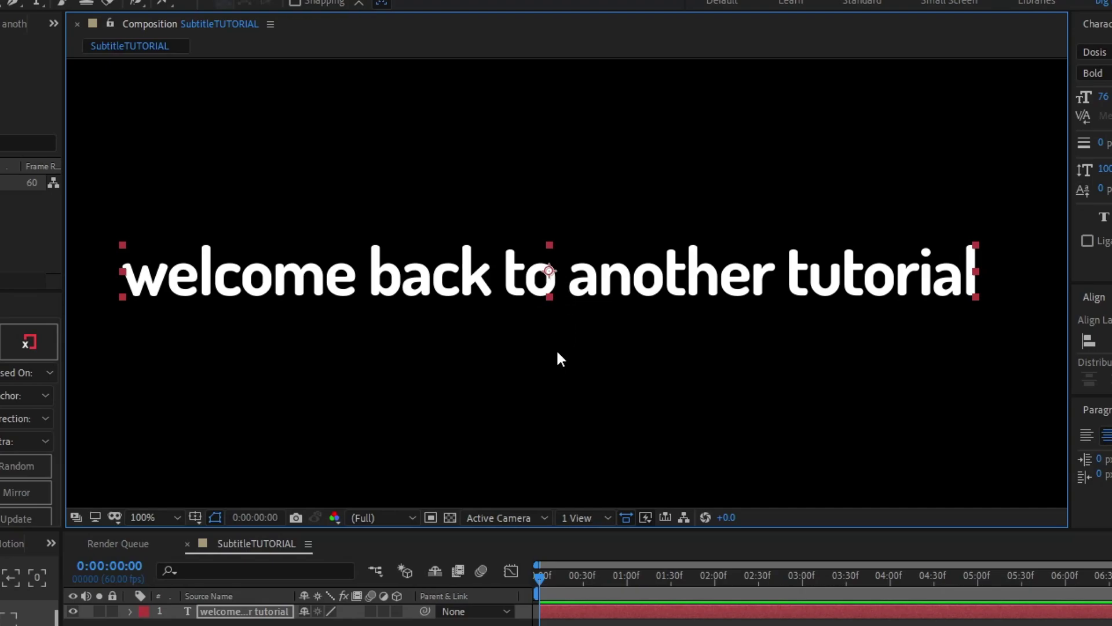
left_click(164, 518)
left_click(170, 537)
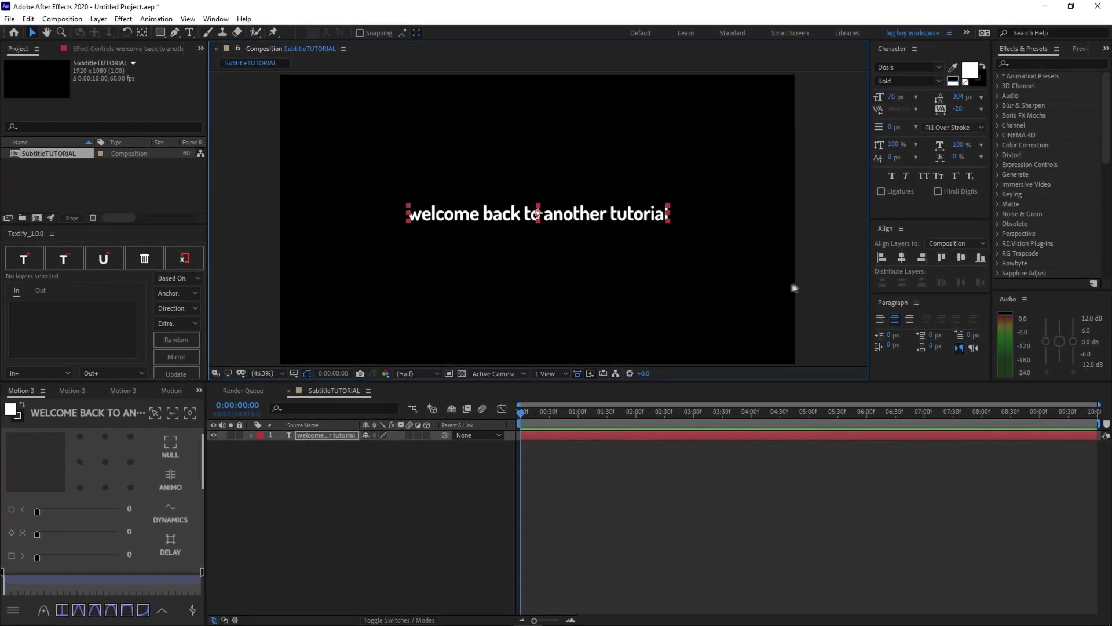
Step: Recentre the subtitle horizontally, drag it near the frame bottom, and enlarge it to 88 px
left_click(900, 258)
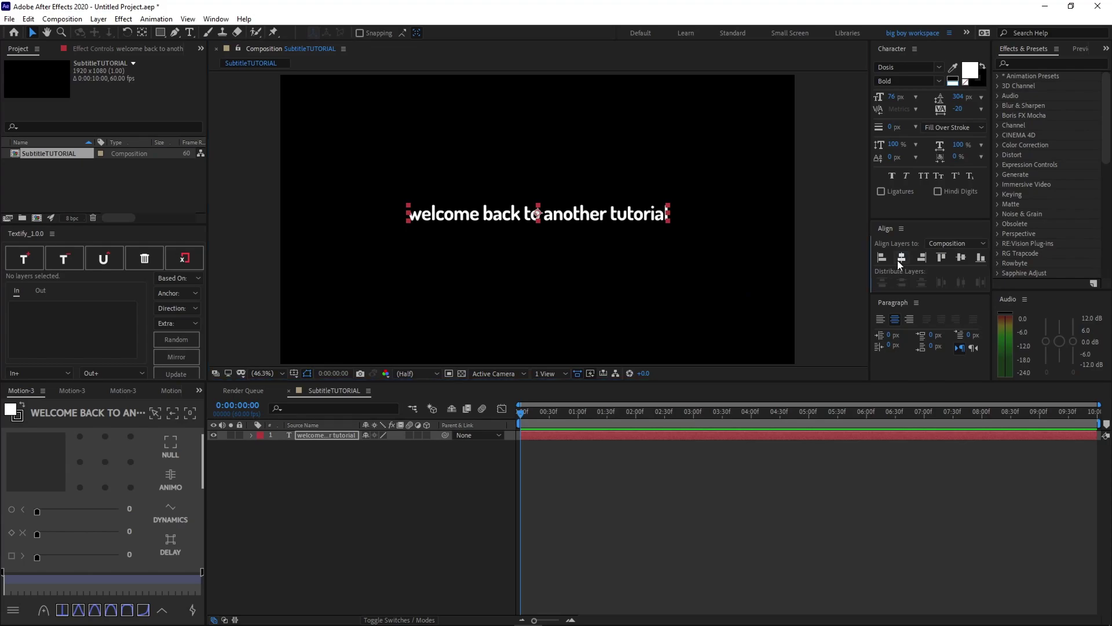
left_click(899, 261)
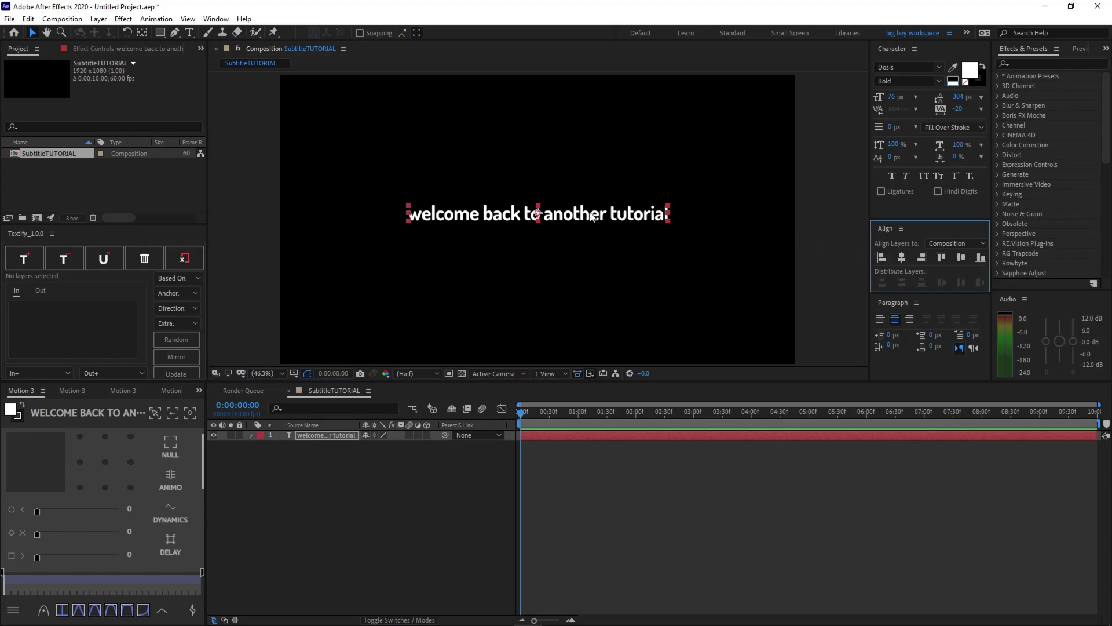
left_click_drag(592, 217, 584, 319)
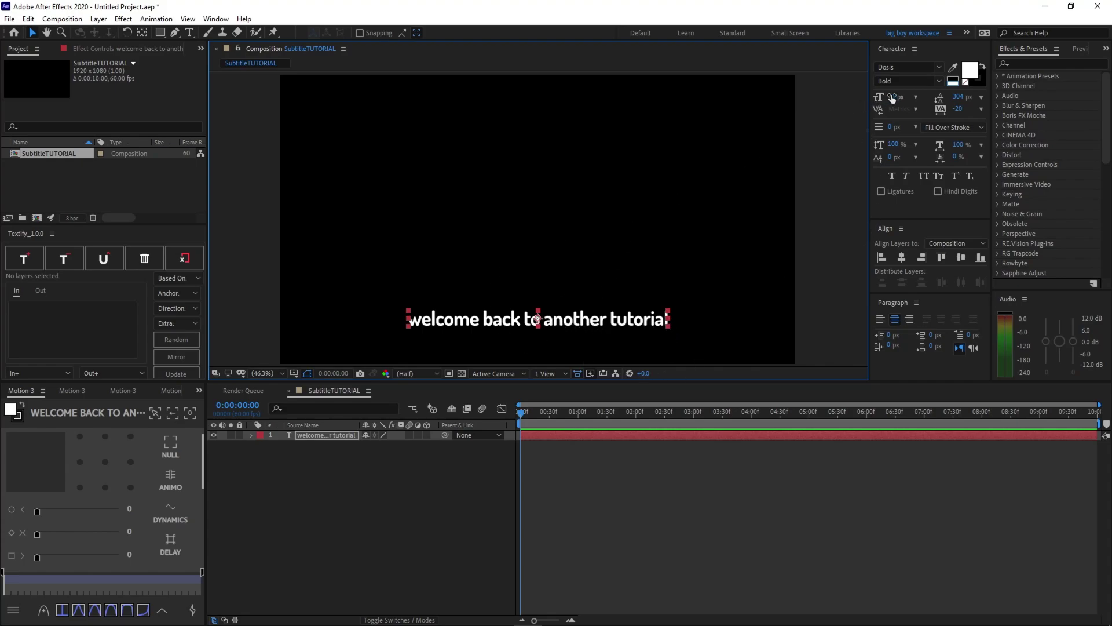
left_click_drag(893, 98, 901, 96)
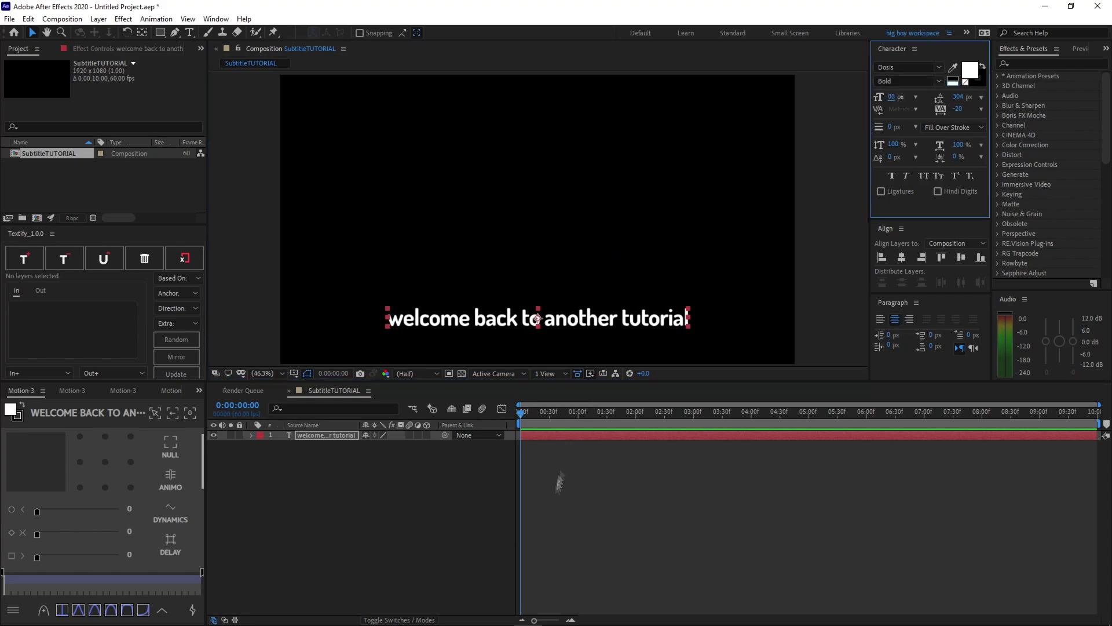
left_click(552, 523)
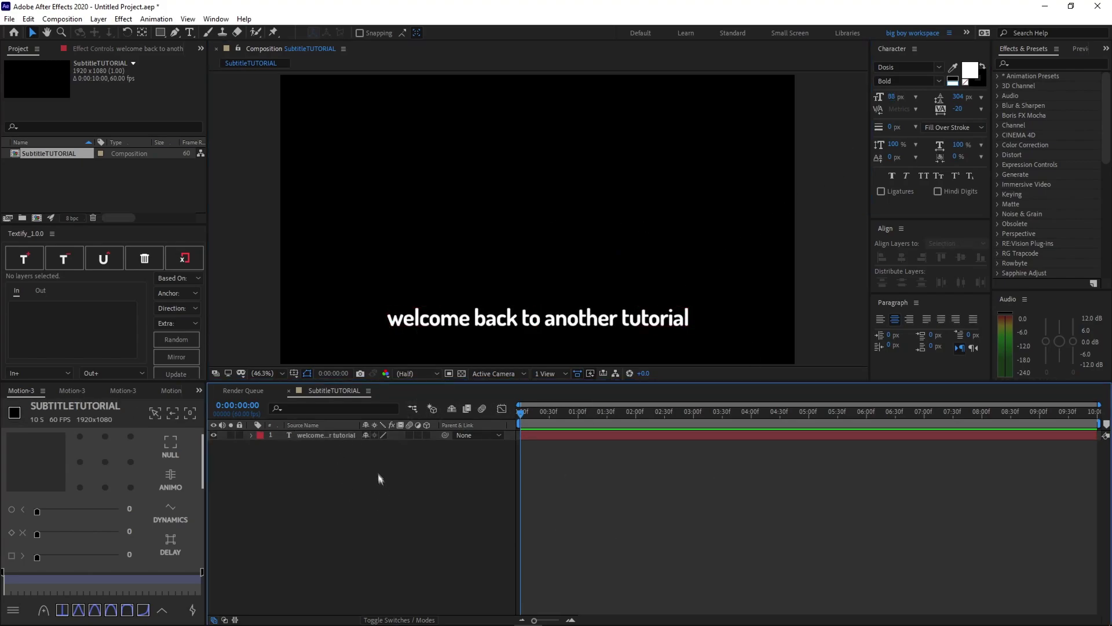
Step: Add a Scale keyframe on the subtitle at 0:00:01:00
left_click(343, 435)
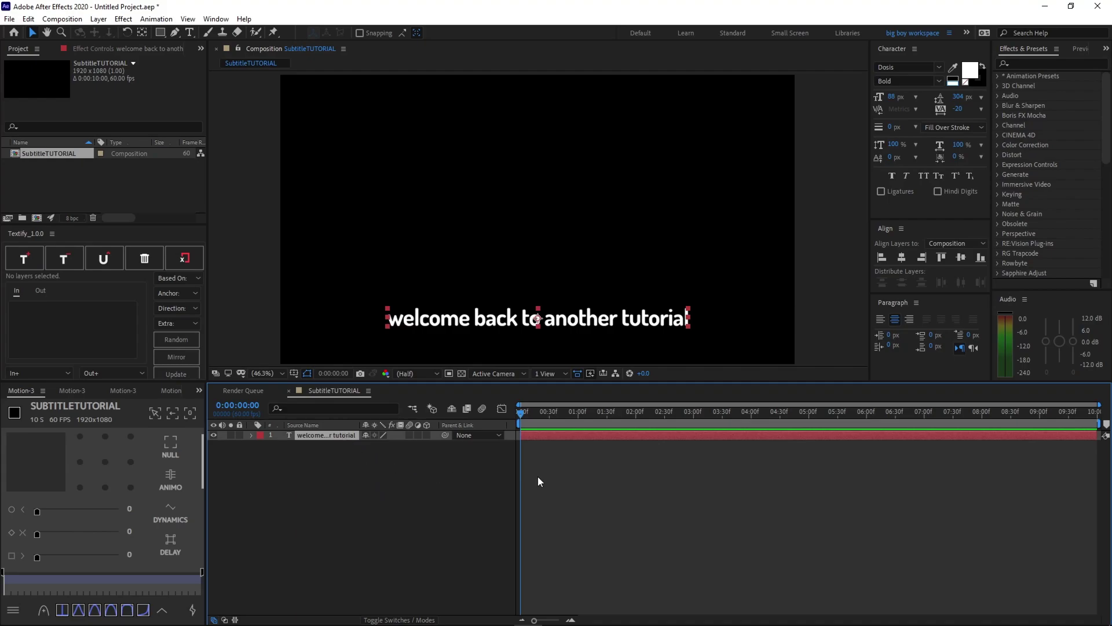
key("s")
left_click_drag(540, 414, 584, 413)
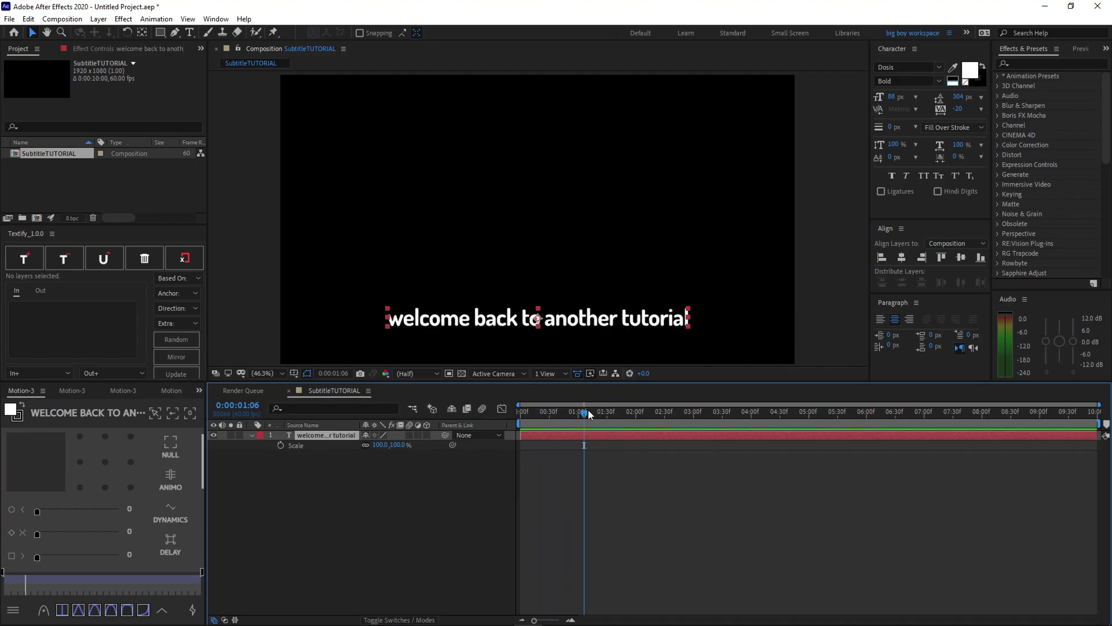
left_click_drag(588, 411, 580, 418)
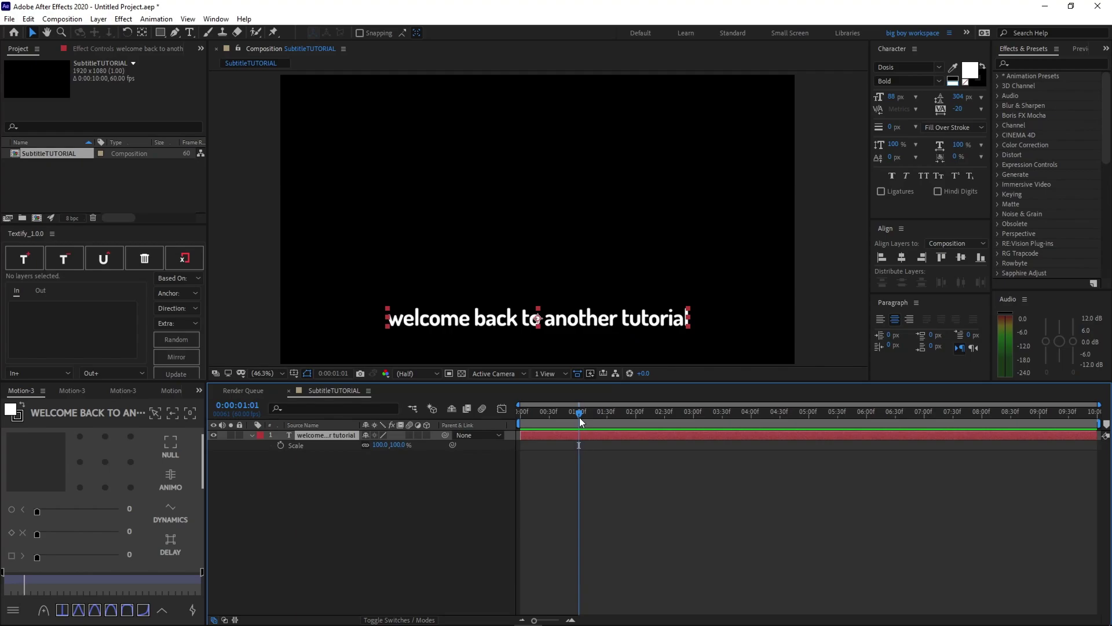
left_click(579, 414)
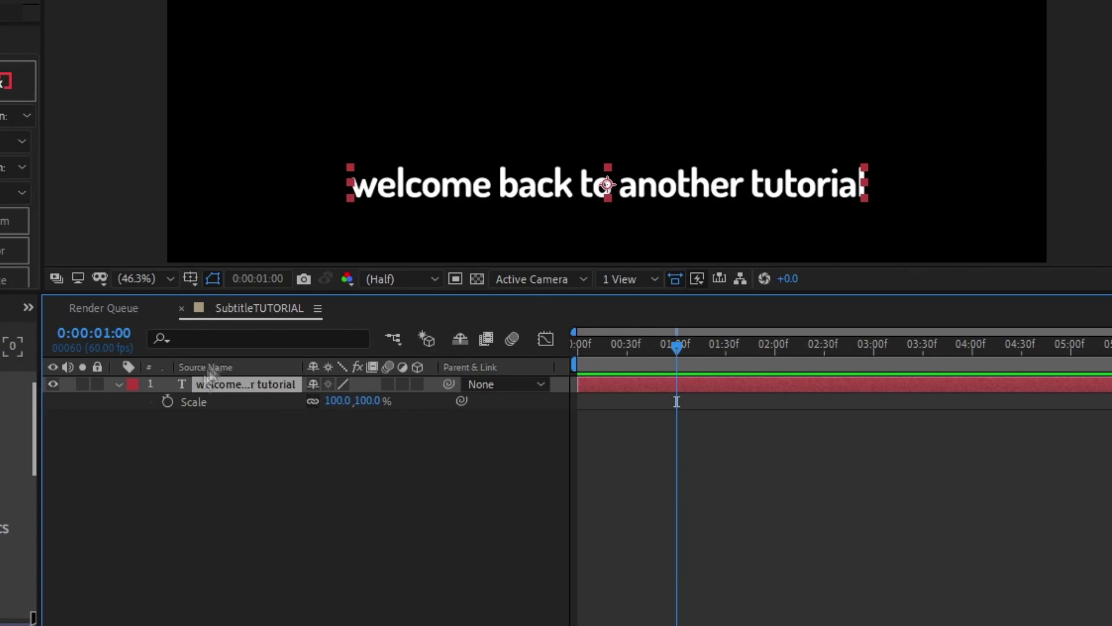
left_click(168, 402)
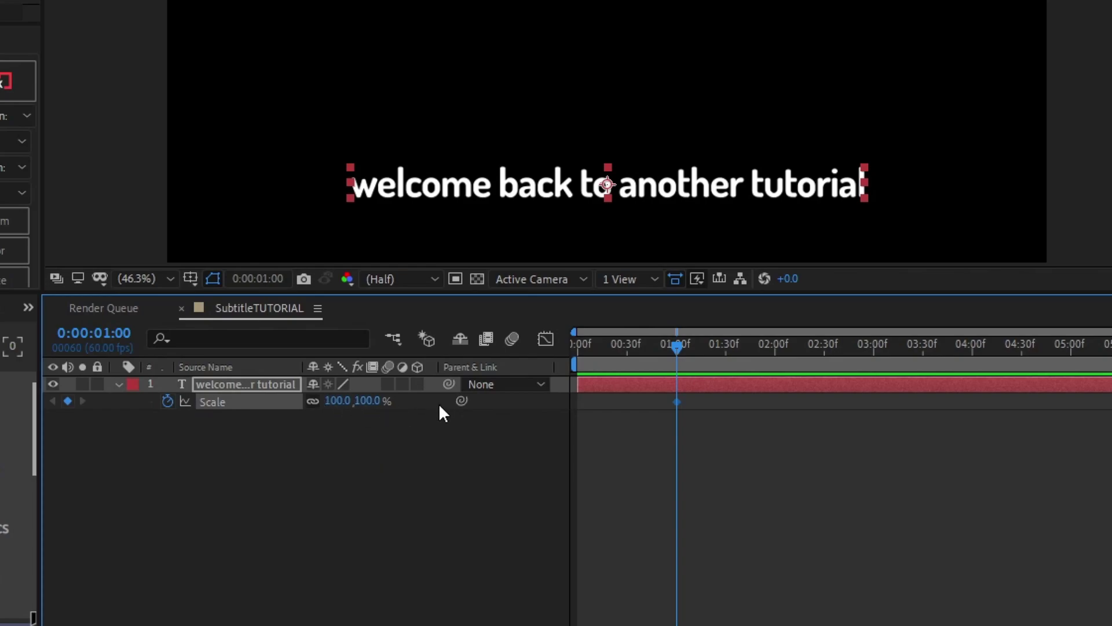
Step: Set Scale to 90% one frame earlier, at 0:00:00:59
key("Page_Up")
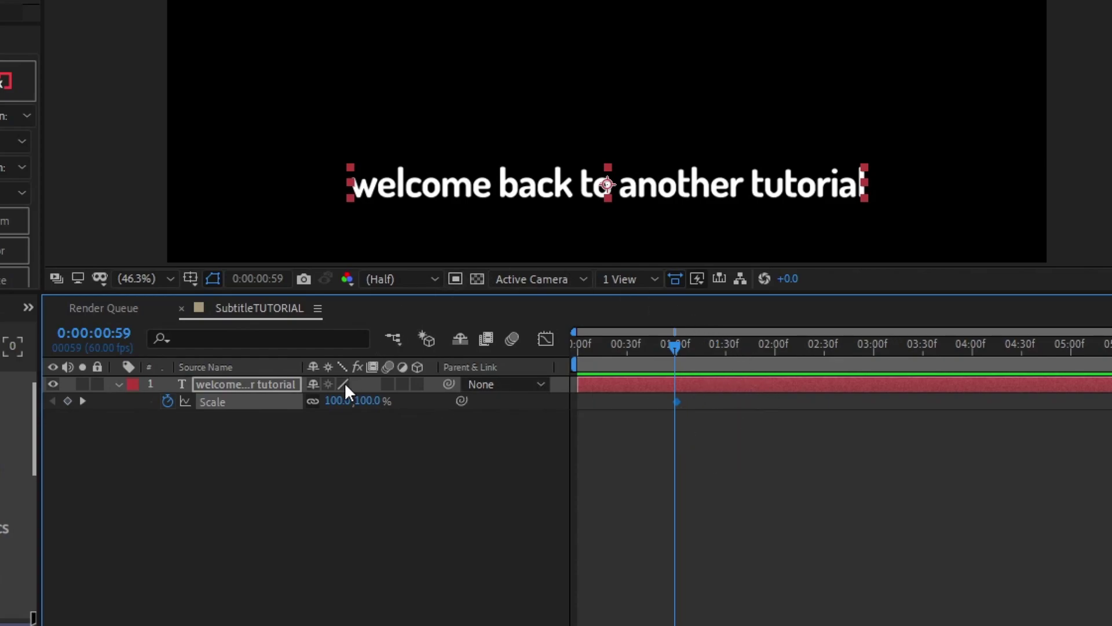
left_click(335, 400)
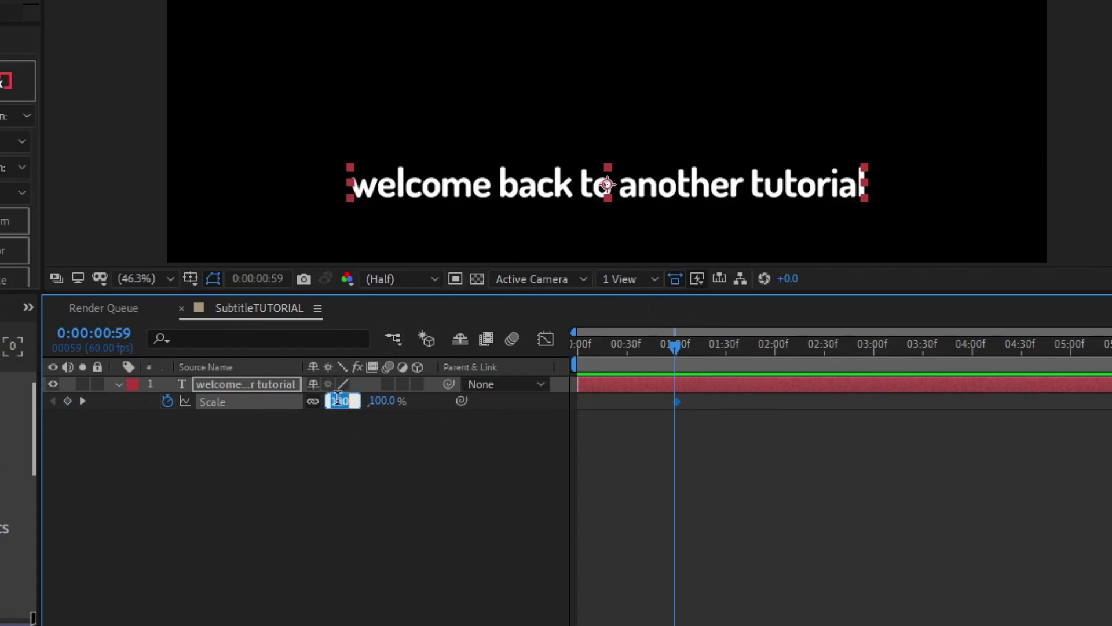
type("90")
key("Return")
left_click(587, 446)
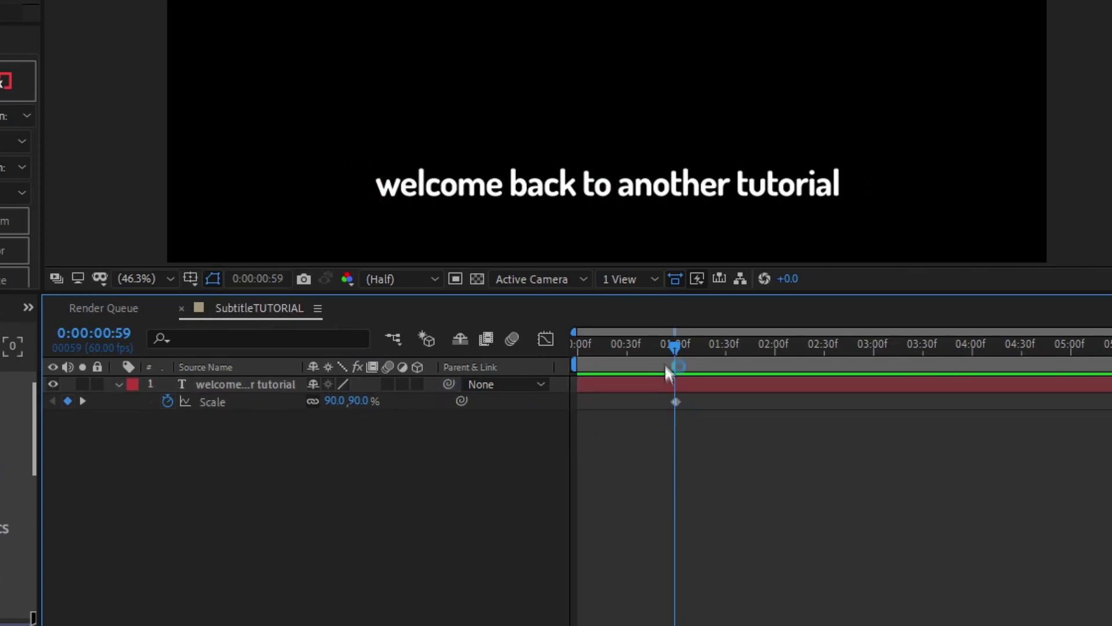
Step: Preview the scale pop from before the keyframes
left_click_drag(676, 340, 652, 344)
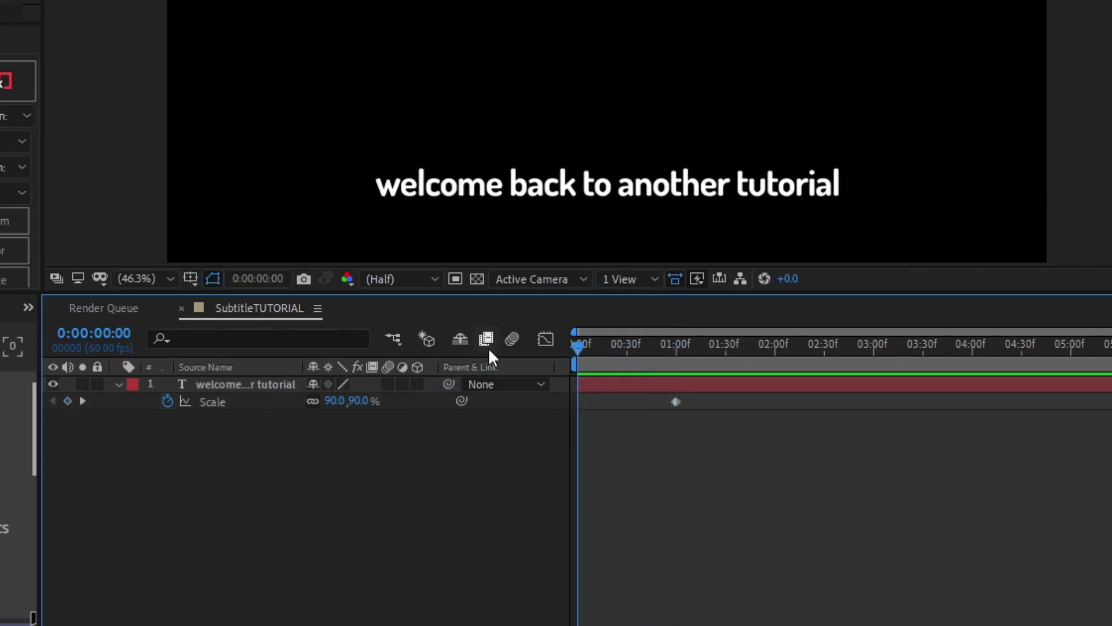
key("space")
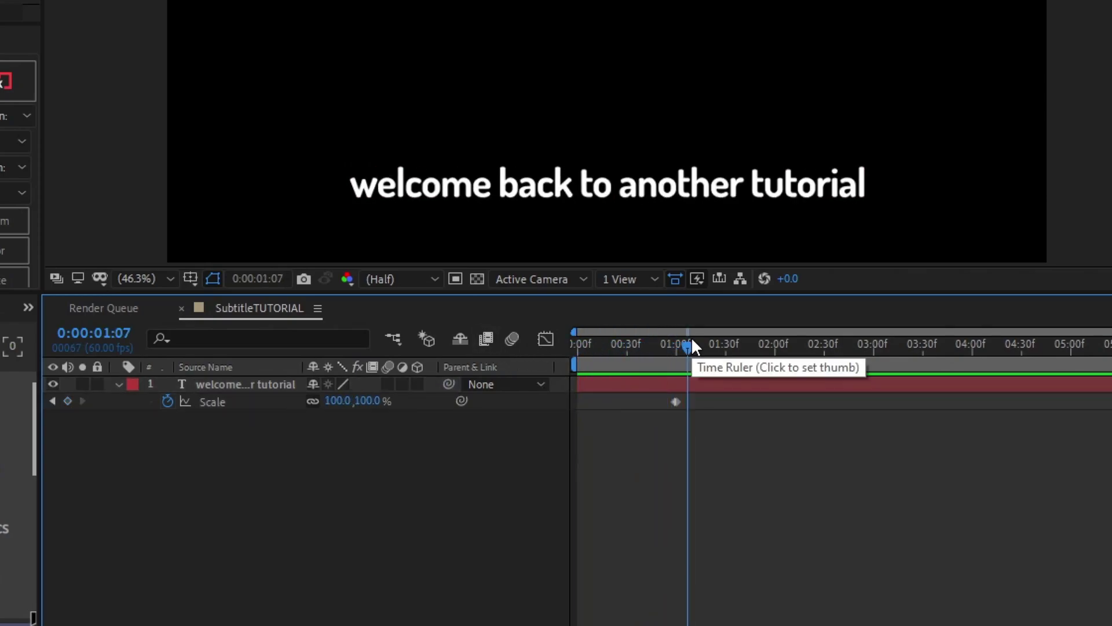
left_click_drag(690, 347, 662, 354)
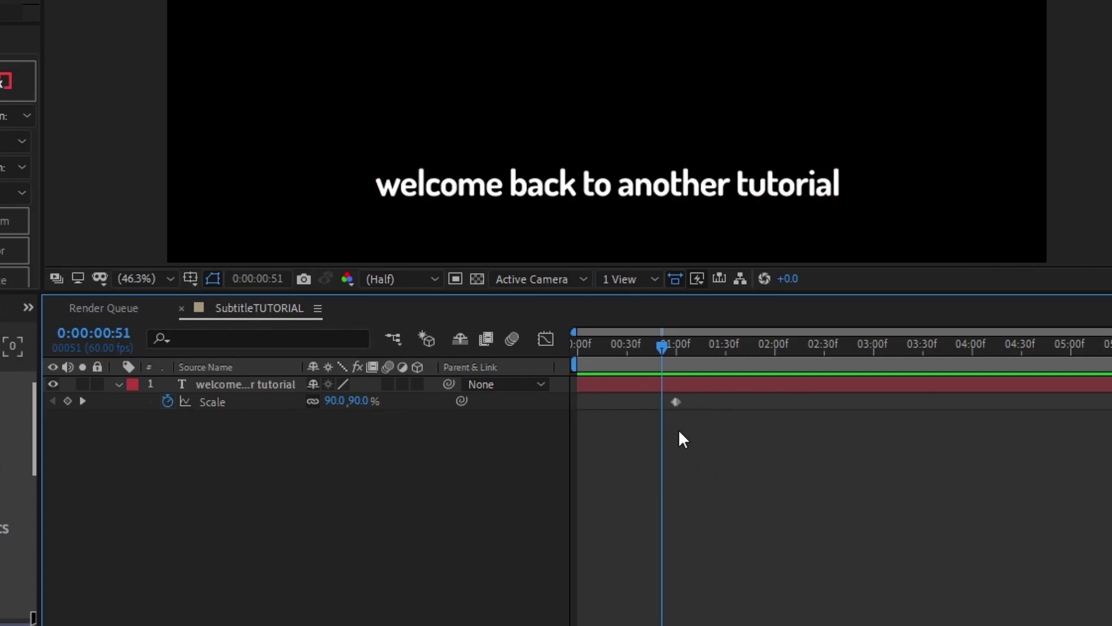
scroll(680, 434, "up", 4)
scroll(679, 428, "up", 3)
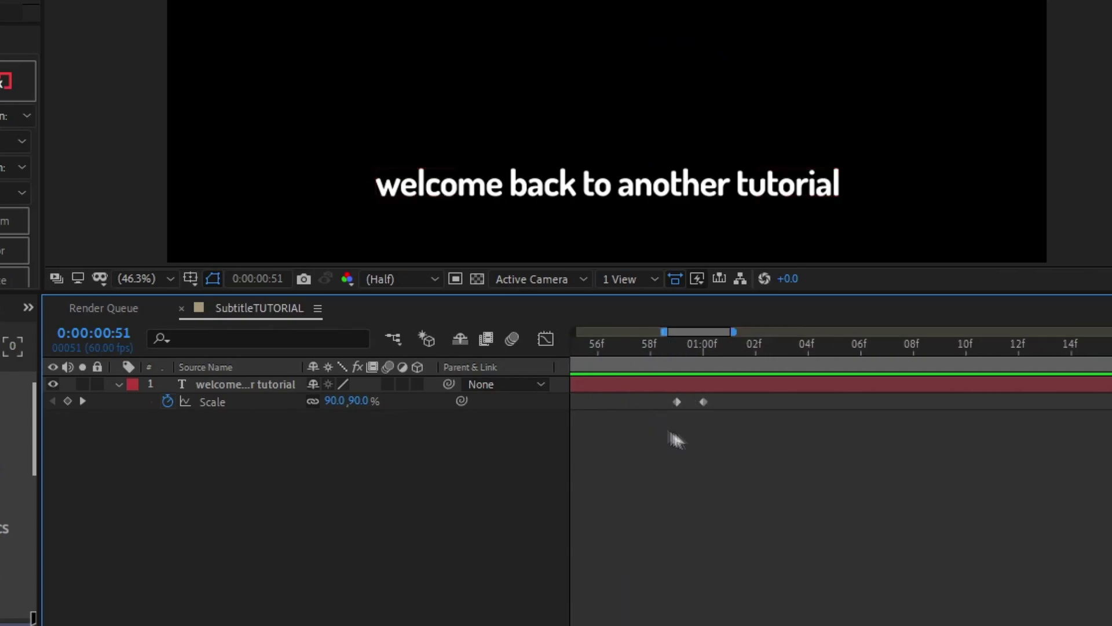
scroll(687, 425, "down", 3)
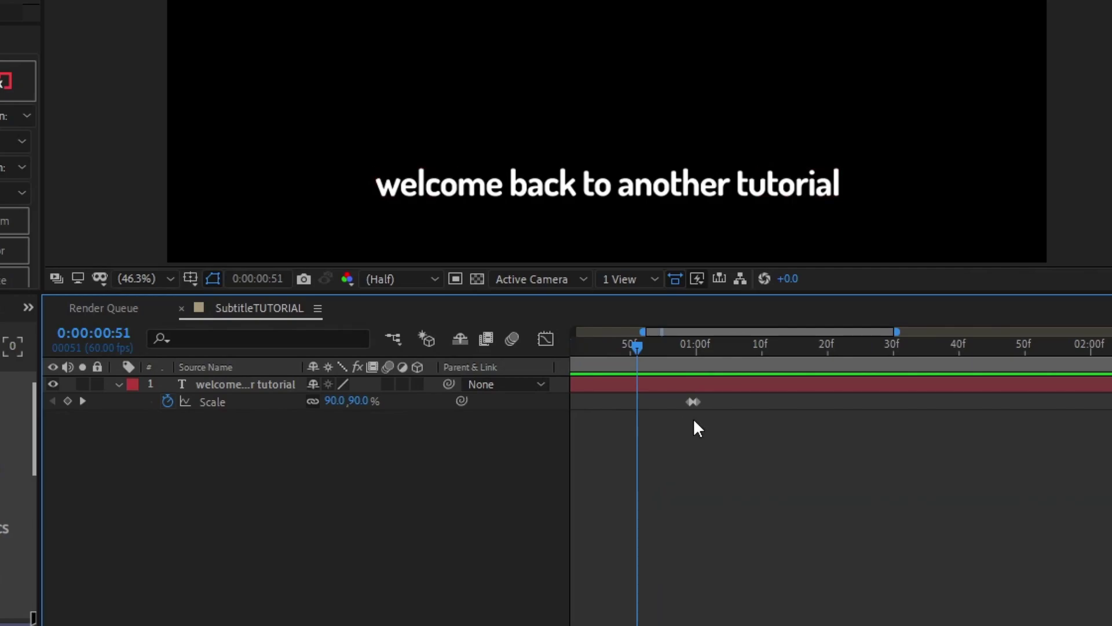
left_click_drag(639, 345, 691, 352)
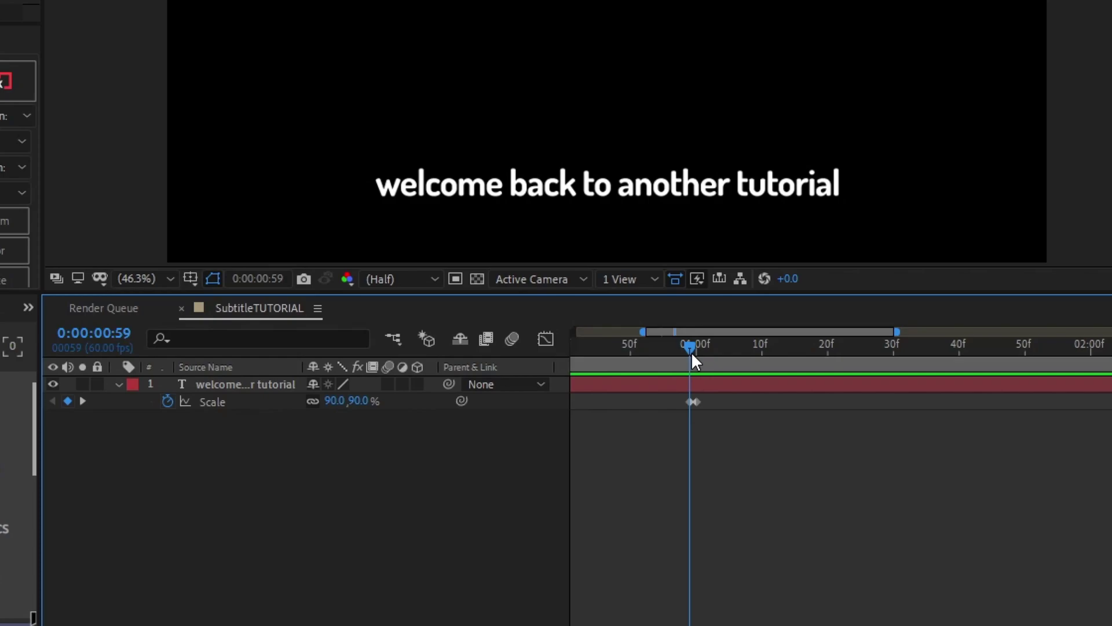
left_click(678, 383)
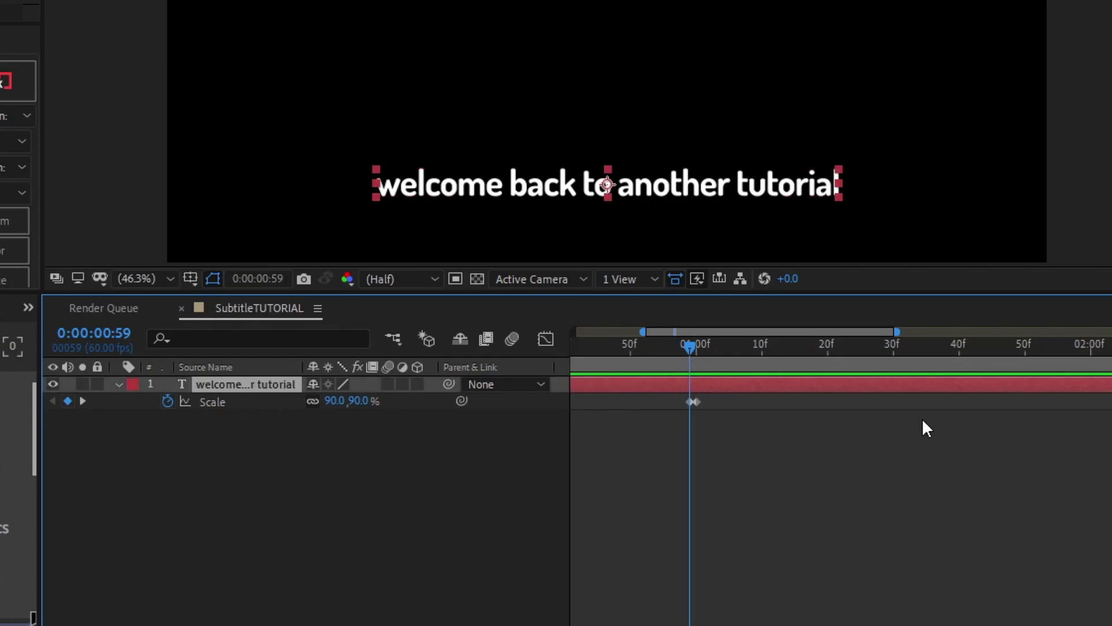
key("ctrl+shift+d")
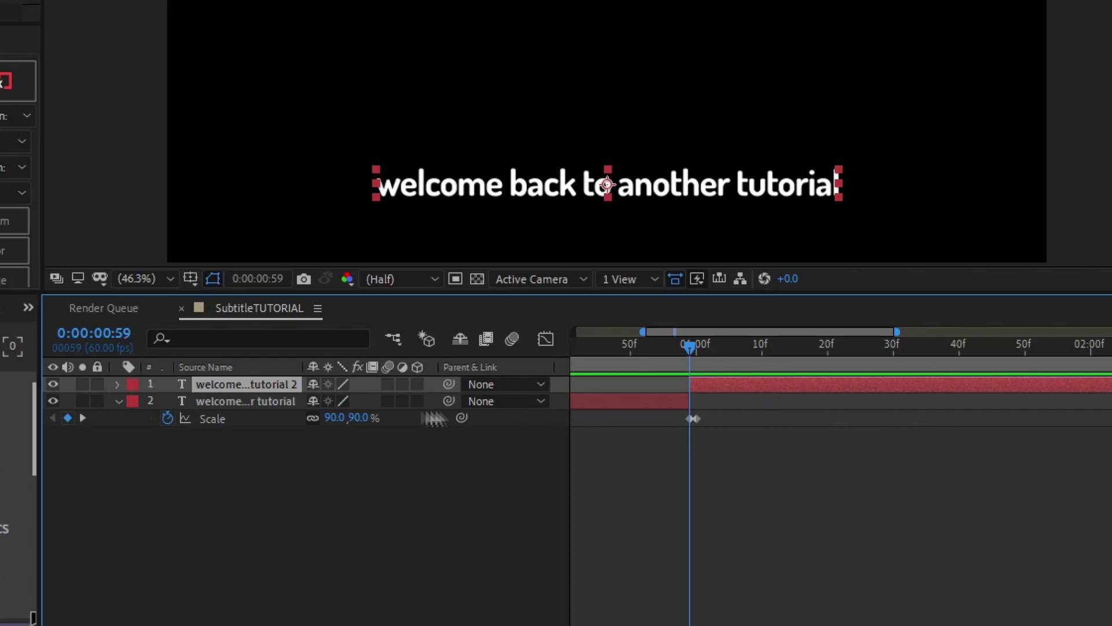
left_click(258, 401)
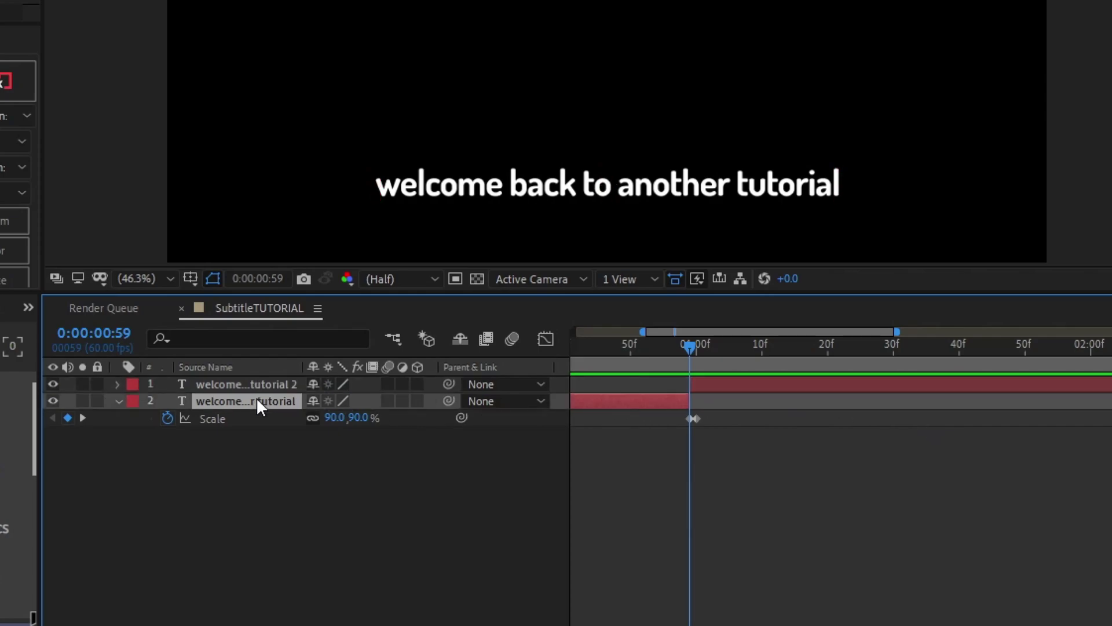
key("Delete")
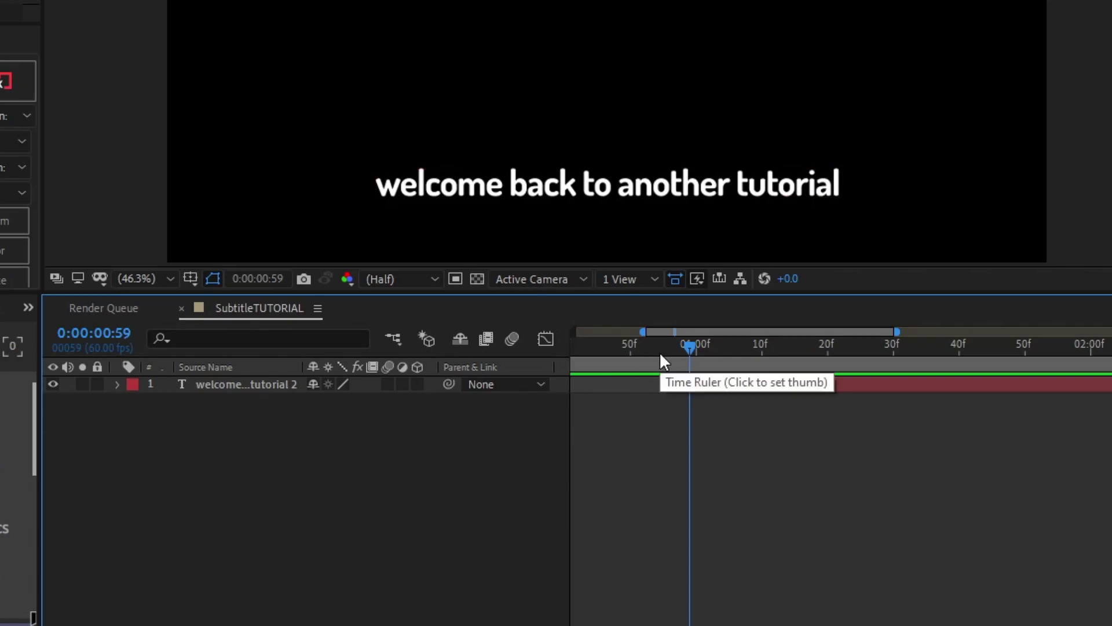
Step: Scrub the timeline and turn on the transparency grid behind the subtitle
left_click_drag(660, 355, 1111, 376)
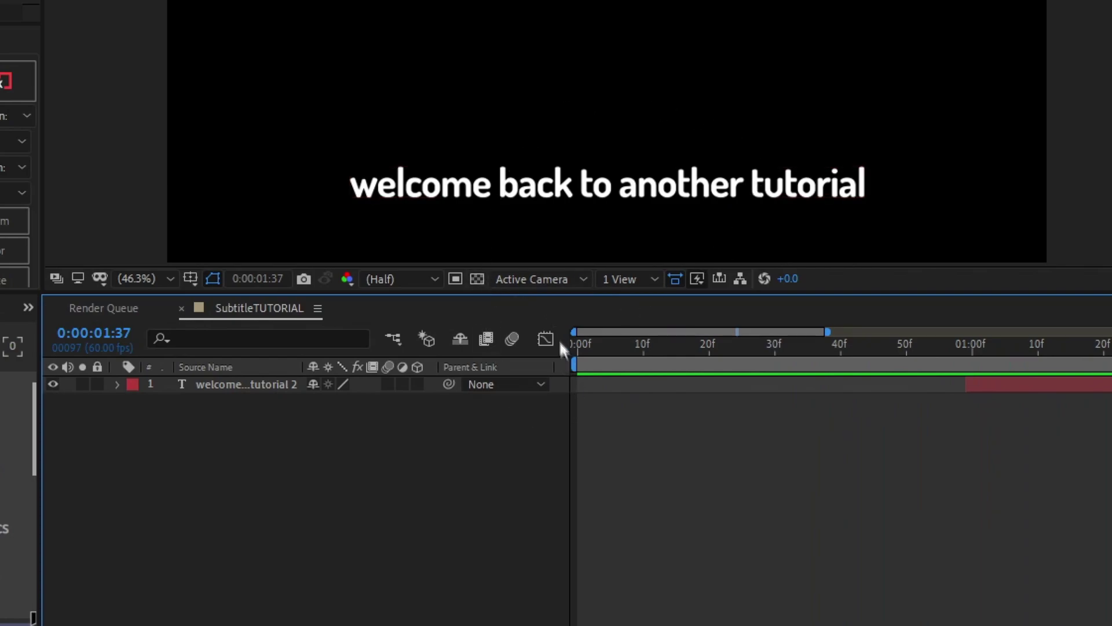
left_click(476, 279)
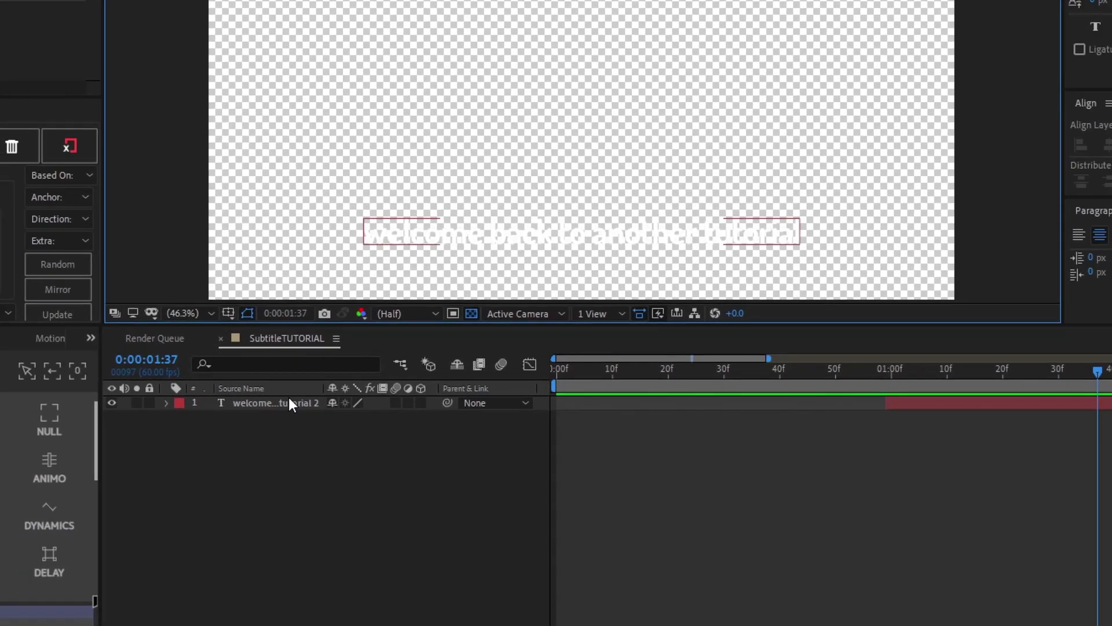
Step: Set the subtitle's stroke width to 15 px, after briefly trying 20 px
left_click(263, 384)
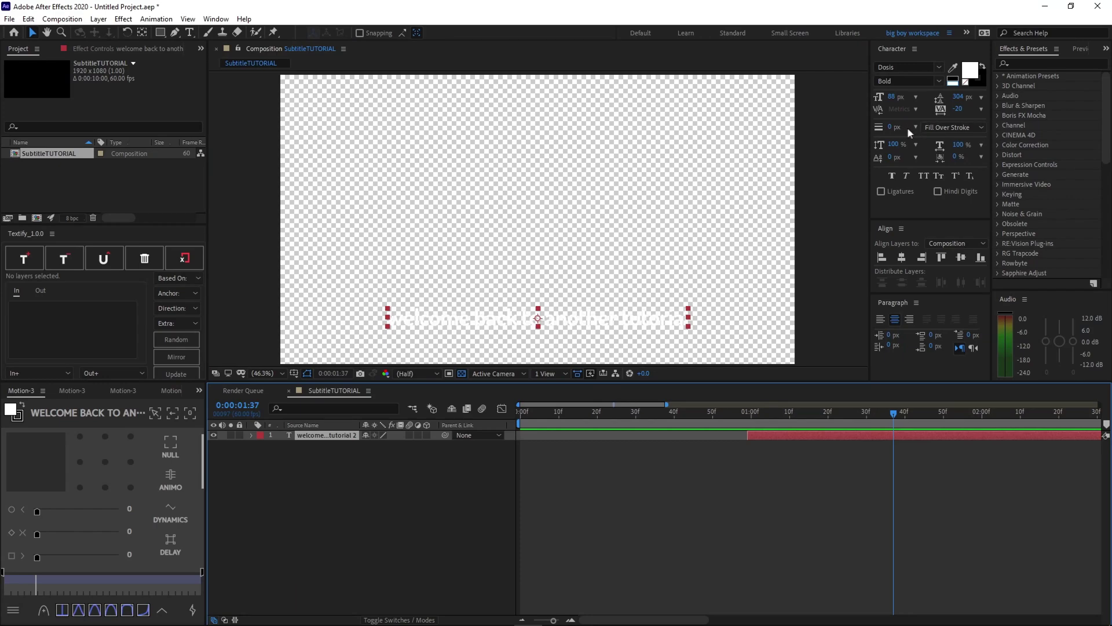
left_click_drag(892, 129, 901, 129)
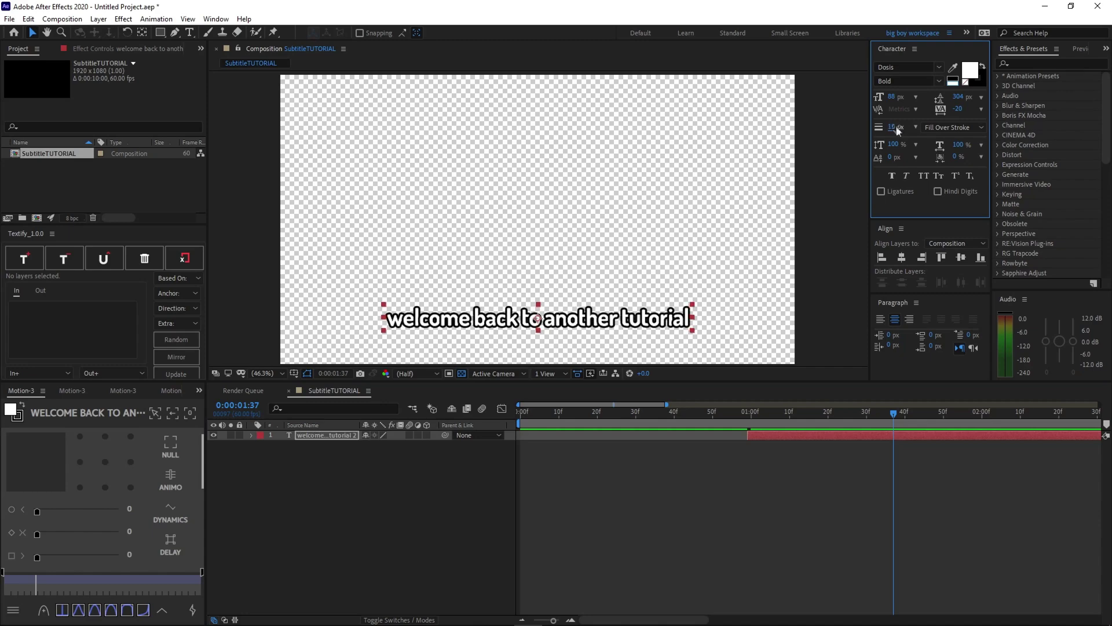
left_click(895, 127)
type("20")
key("Return")
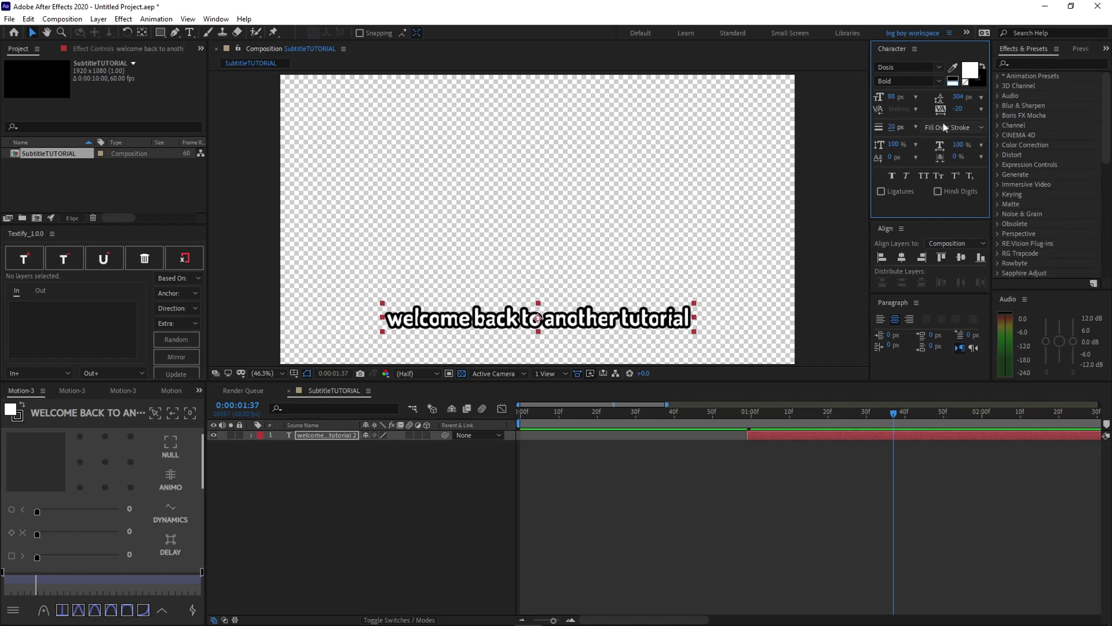
left_click(897, 127)
type("15")
key("Return")
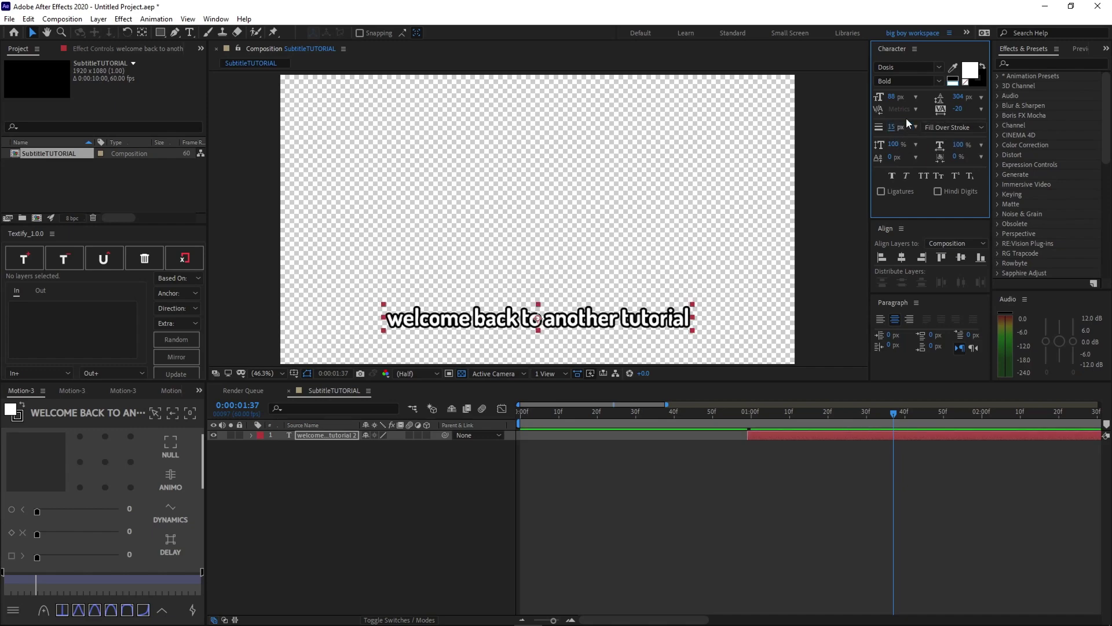
Step: Choose All Fills Over All Strokes, then test a thicker stroke and undo it
left_click(944, 129)
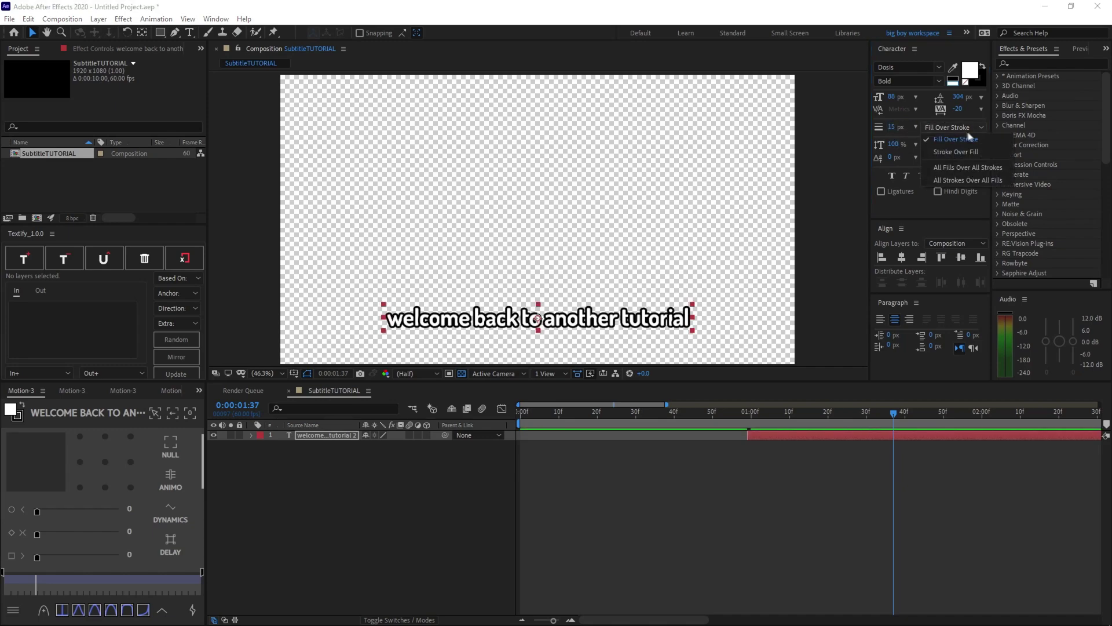
left_click(976, 167)
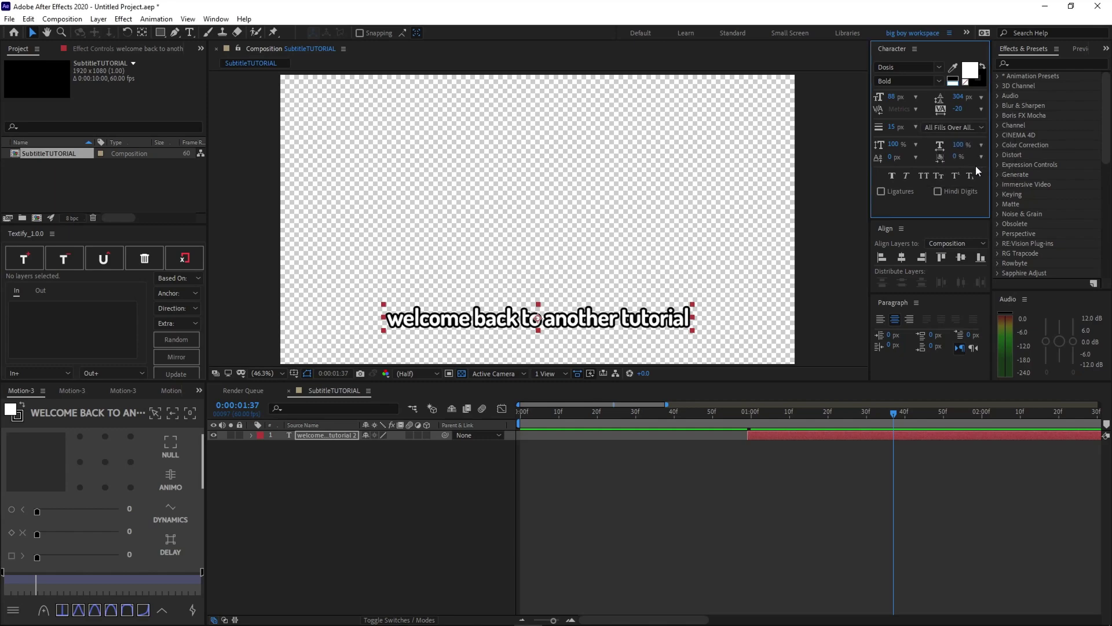
left_click(611, 461)
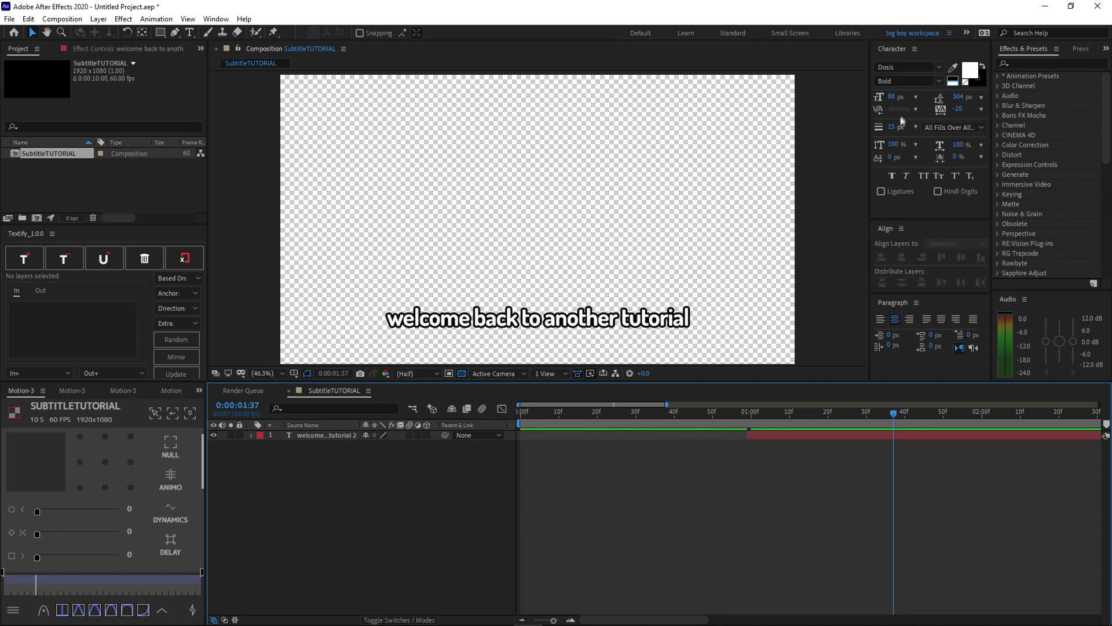
left_click(899, 130)
mouse_move(899, 130)
left_mouse_down()
mouse_move(958, 124)
mouse_move(881, 131)
mouse_move(938, 133)
left_mouse_up()
key("ctrl+z")
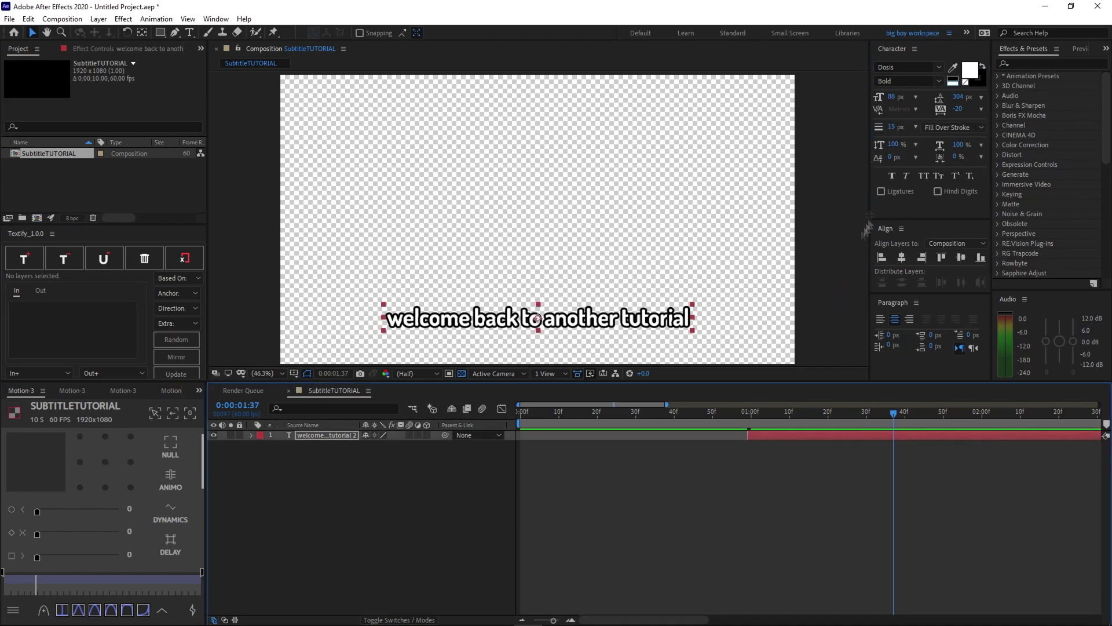
left_click(769, 469)
Step: Zoom the timeline out to show all ten seconds and put the playhead at 0:00:02:02
key("minus")
left_click(653, 416)
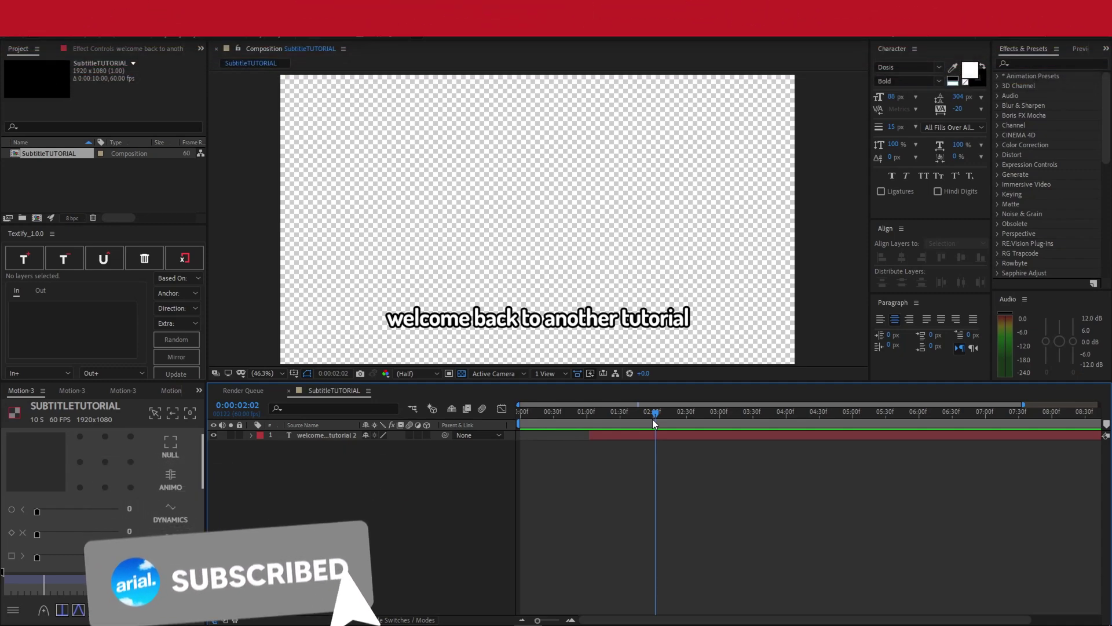
Step: Search Effects & Presets for 'drop shadow' and apply it to the subtitle text layer
left_click(638, 437)
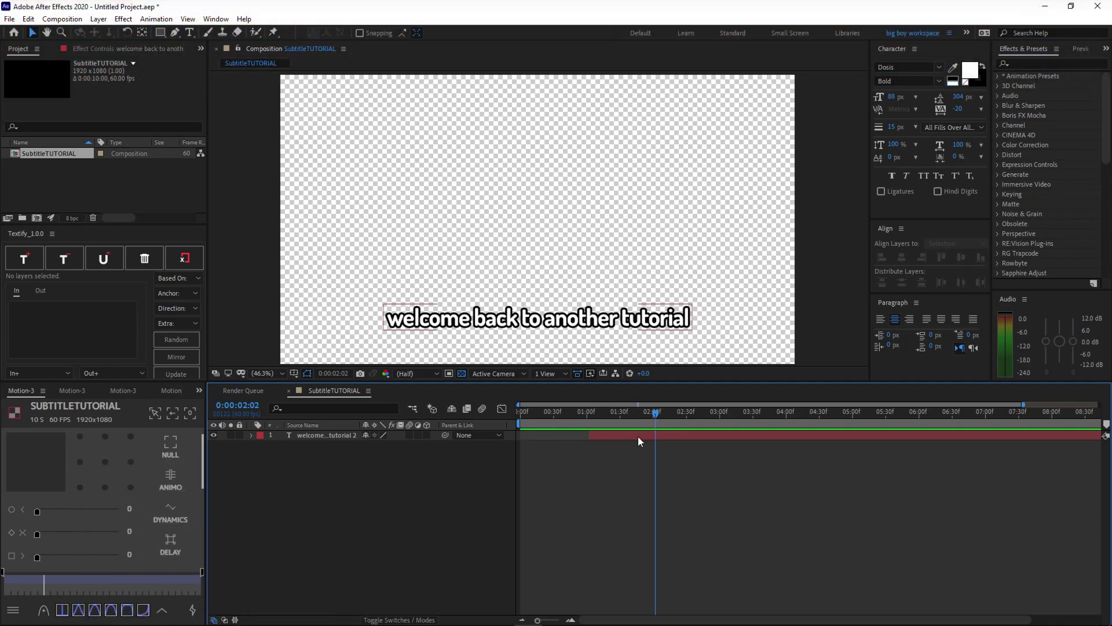
left_click(313, 437)
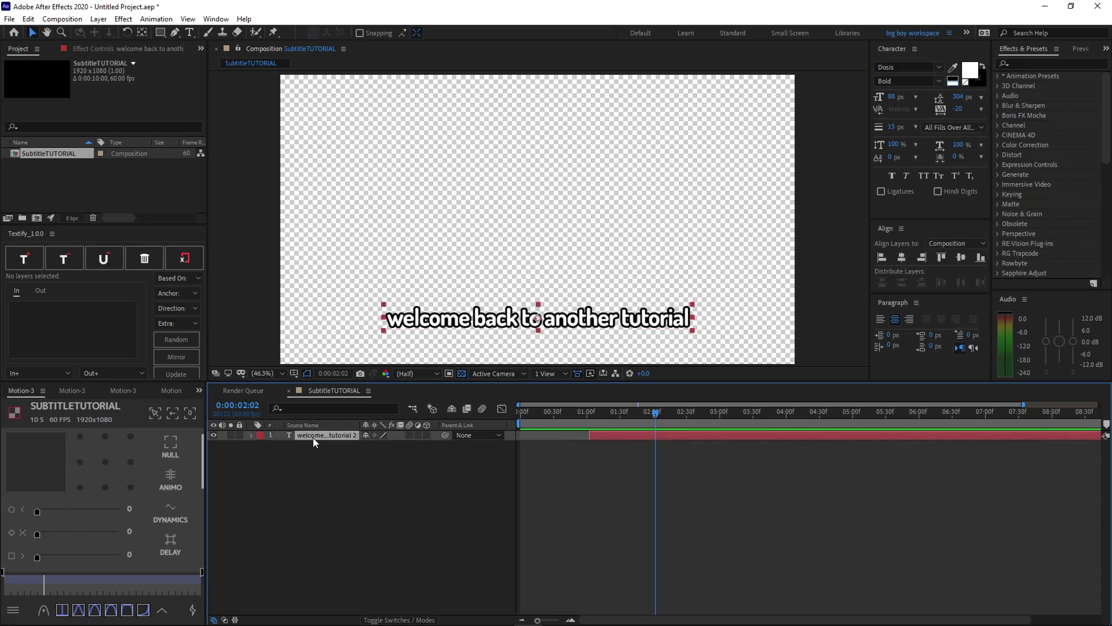
left_click(1049, 65)
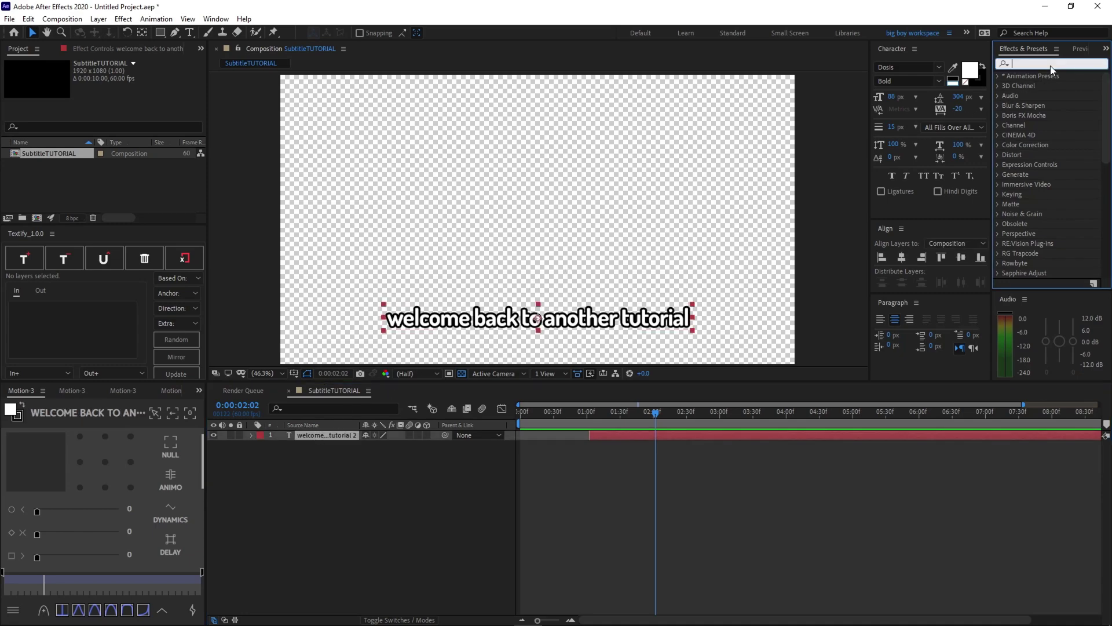
type("drop shadow")
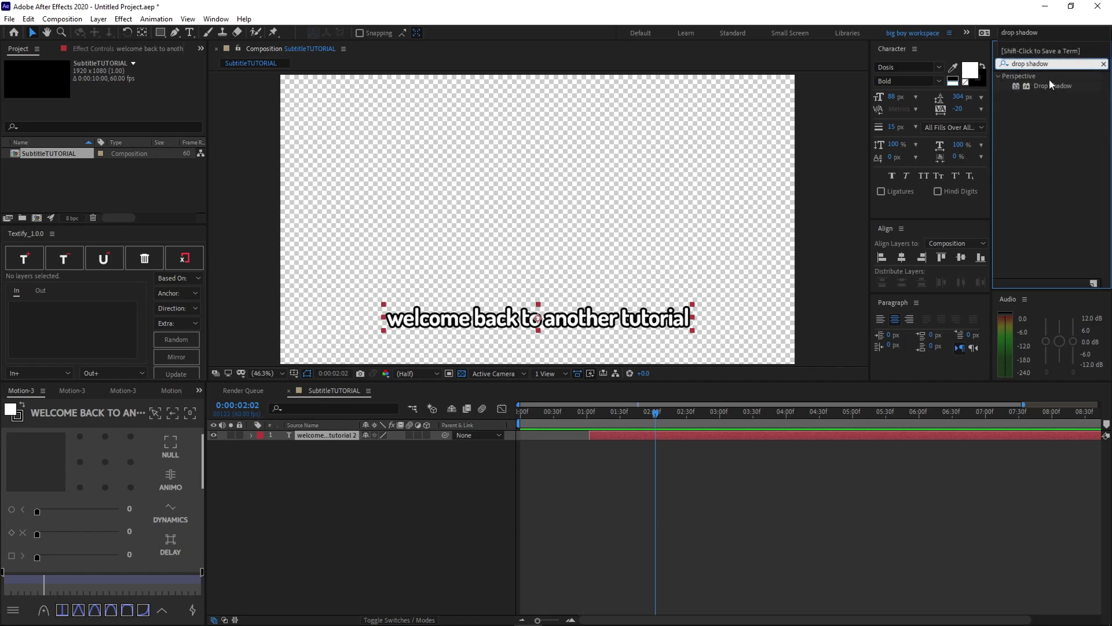
left_click_drag(1054, 81, 596, 335)
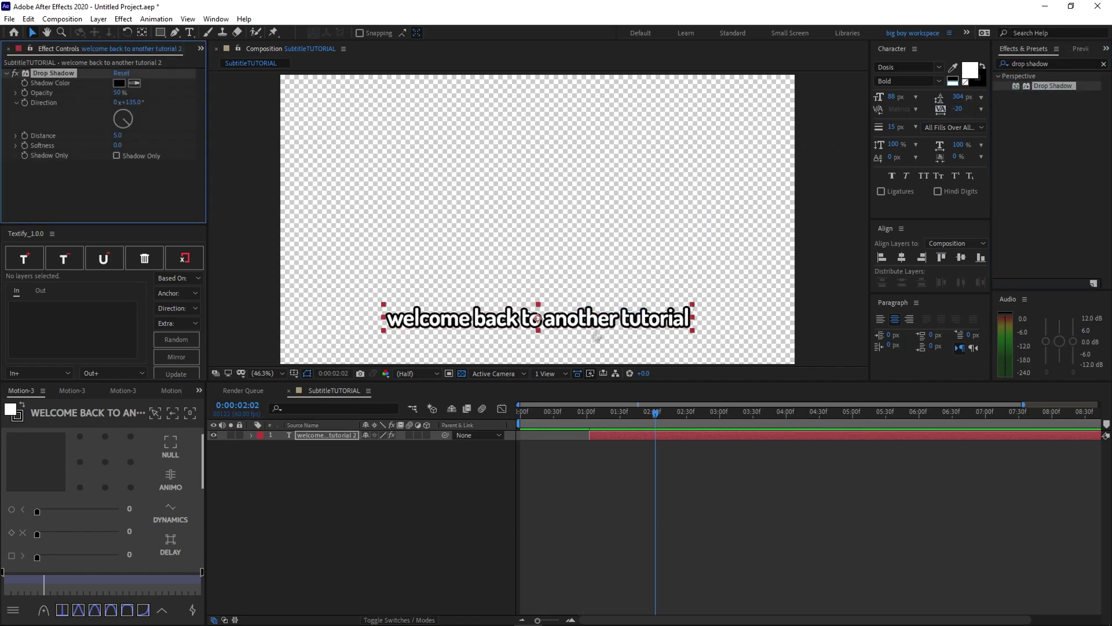
left_click(706, 464)
left_click(342, 435)
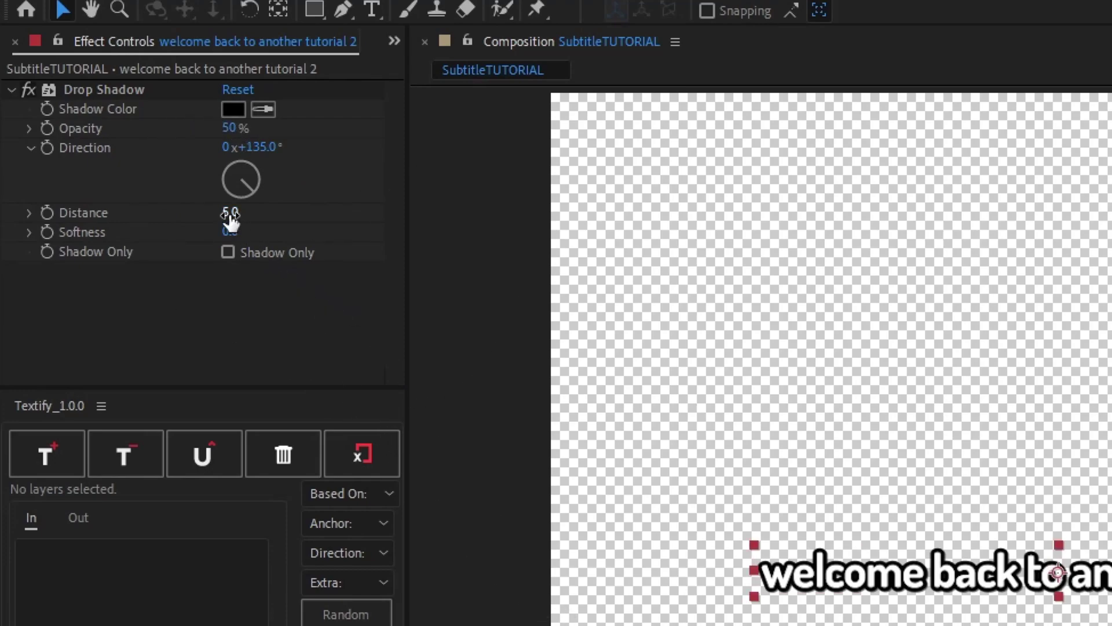
Step: Point the drop shadow straight down at 180° and raise its softness to 88
left_click_drag(230, 216, 236, 213)
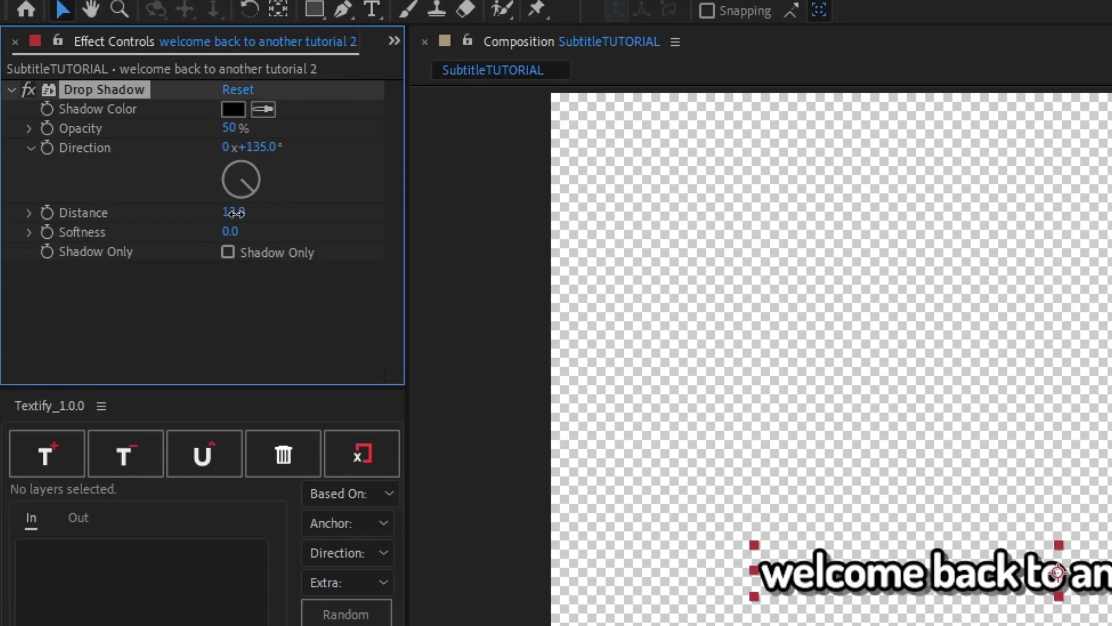
left_click(253, 147)
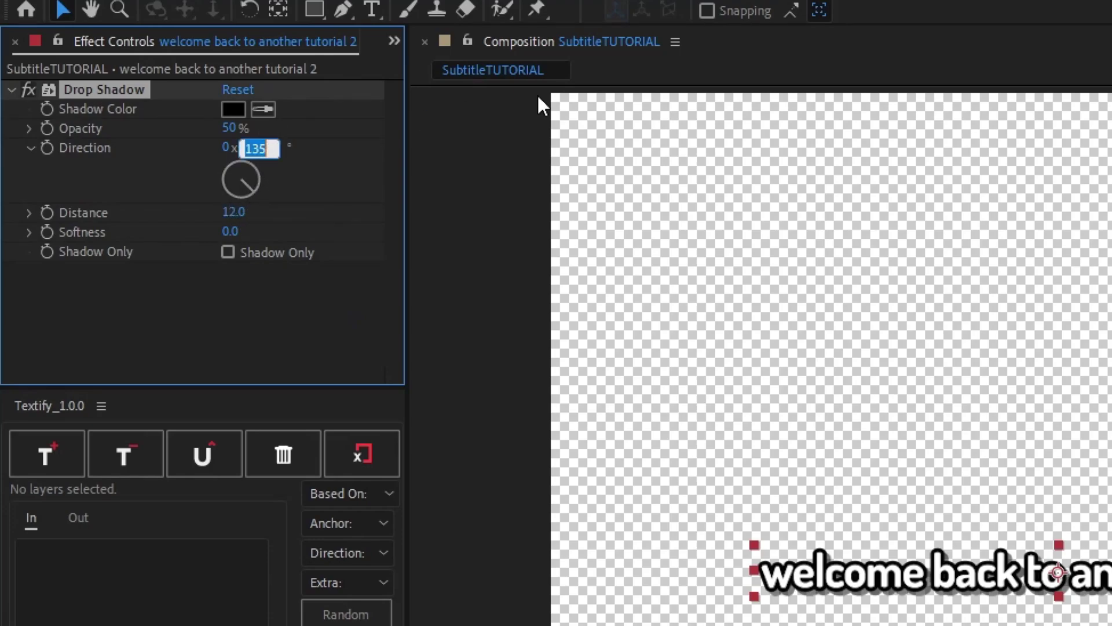
type("180")
key("Return")
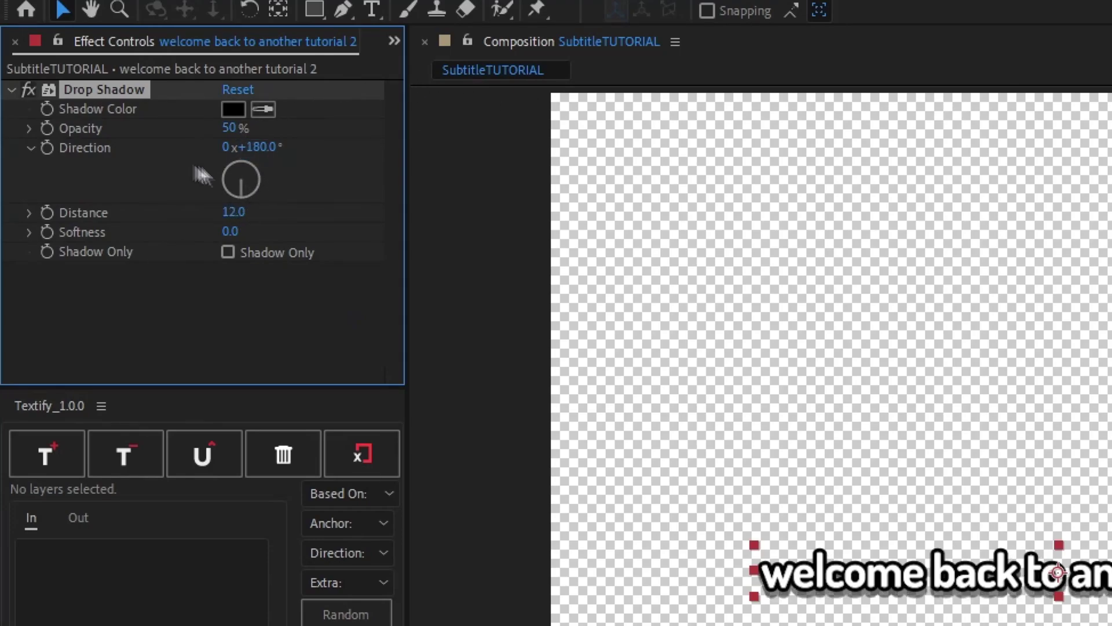
left_click_drag(230, 231, 287, 226)
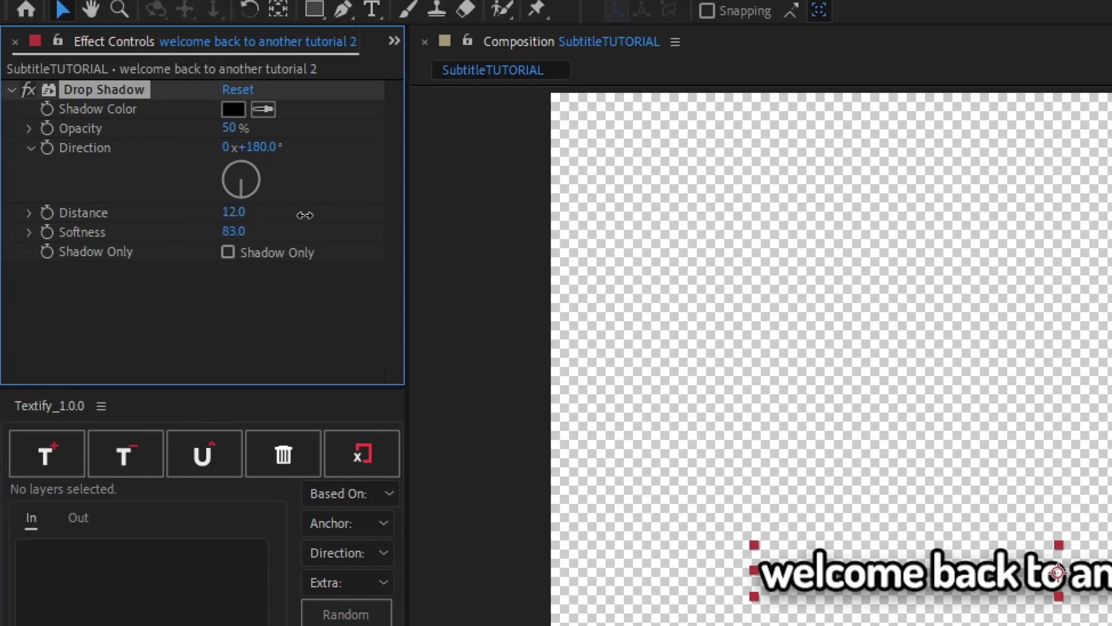
Step: Set the shadow distance to 8 and lower its opacity to 46%
left_click(235, 212)
type("0")
key("Return")
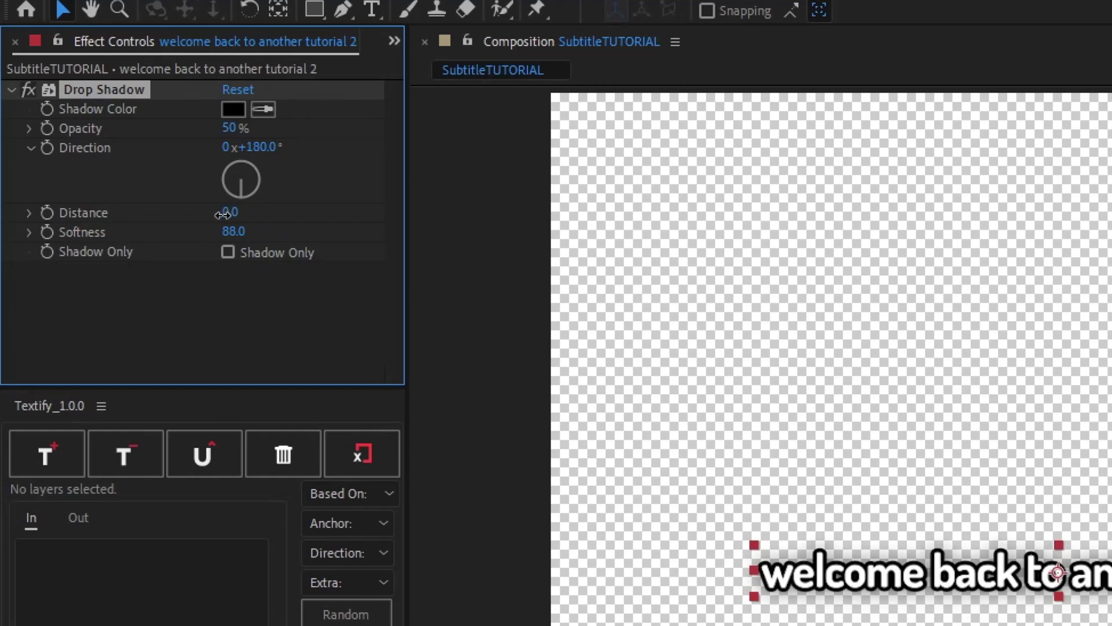
left_click_drag(223, 215, 231, 215)
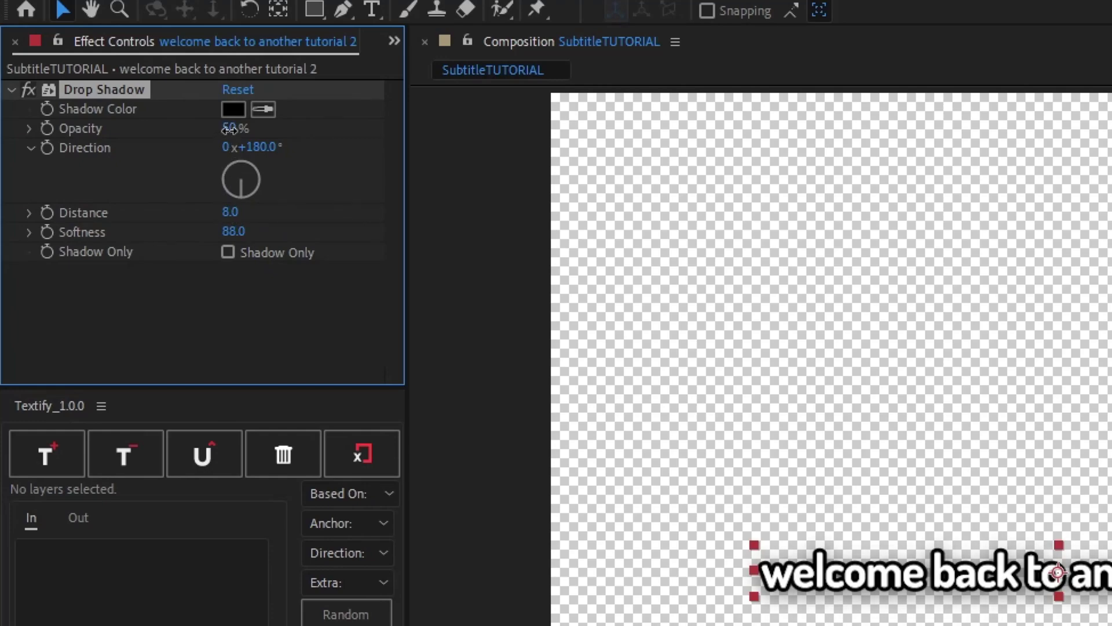
left_click_drag(229, 130, 216, 129)
left_click(579, 452)
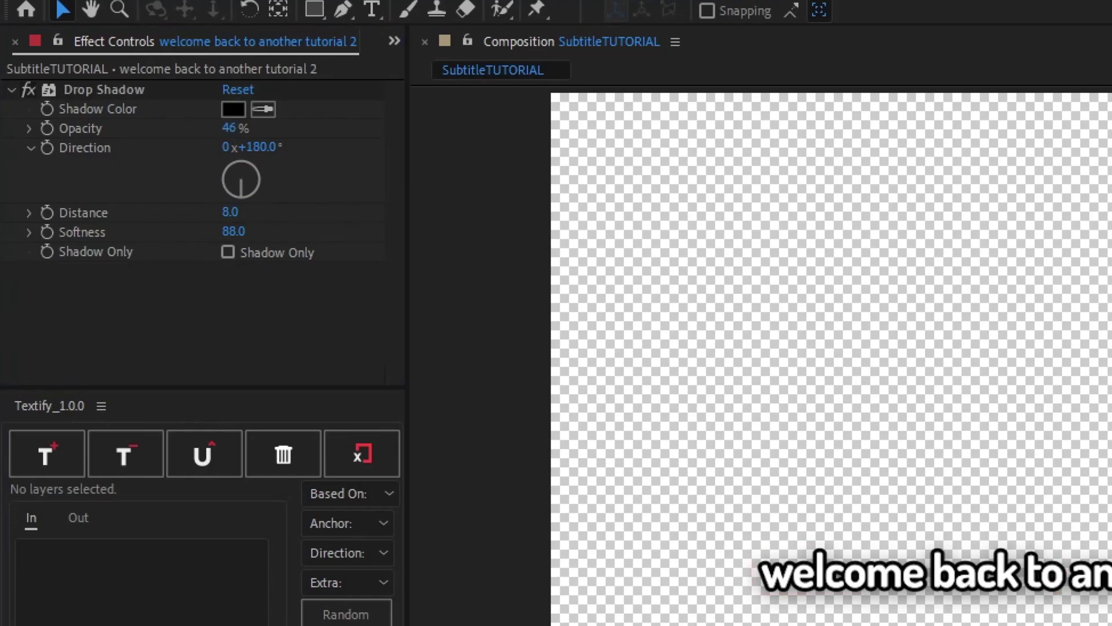